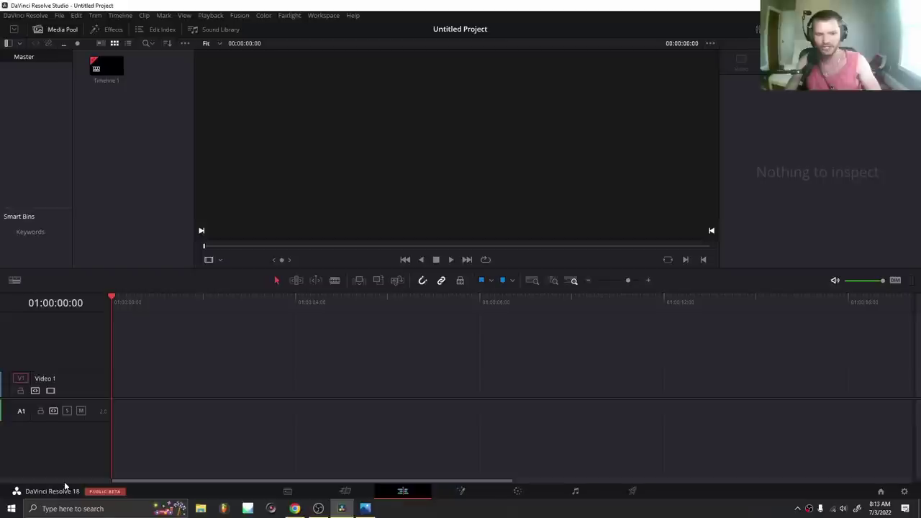
Import the picture file from the Desktop into the media pool and place it at the start of the Video 1 track
{"action": "left_click", "coordinate": [365, 508]}
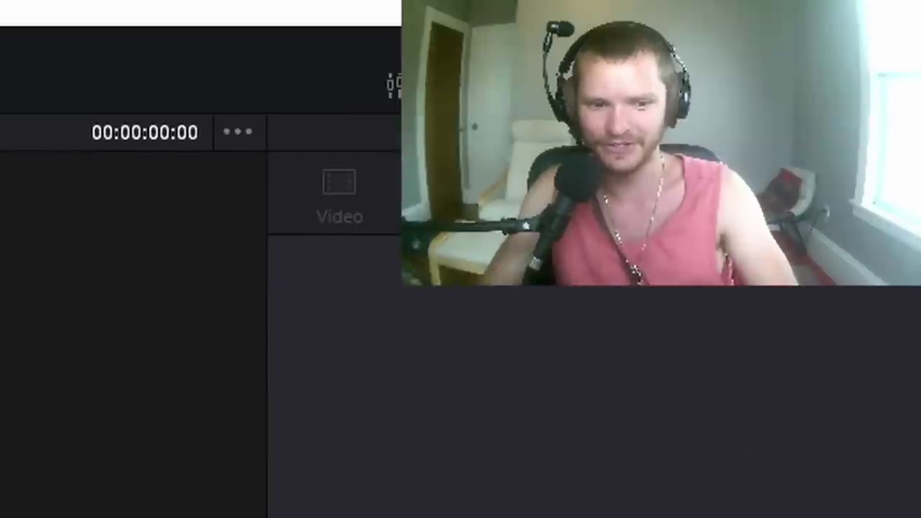
{"action": "left_click", "coordinate": [201, 508]}
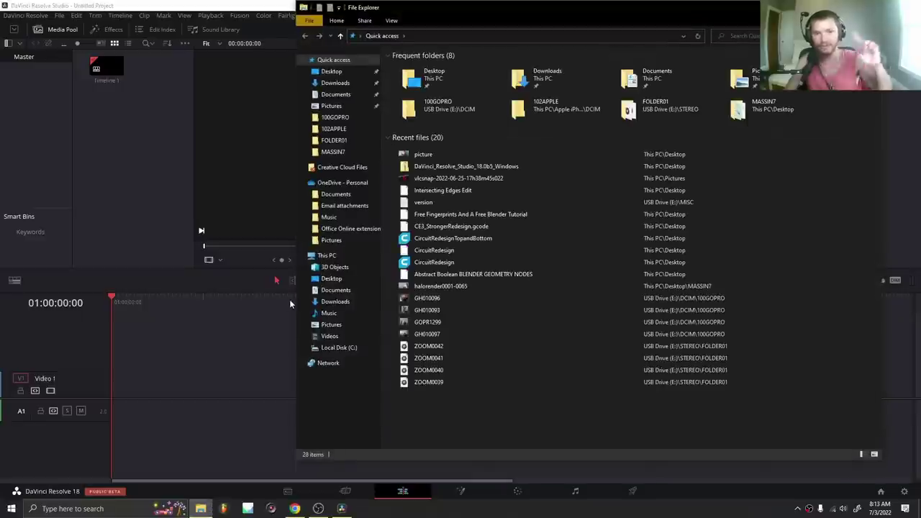
{"action": "left_click", "coordinate": [331, 71]}
{"action": "left_click_drag", "start_coordinate": [744, 223], "coordinate": [88, 198]}
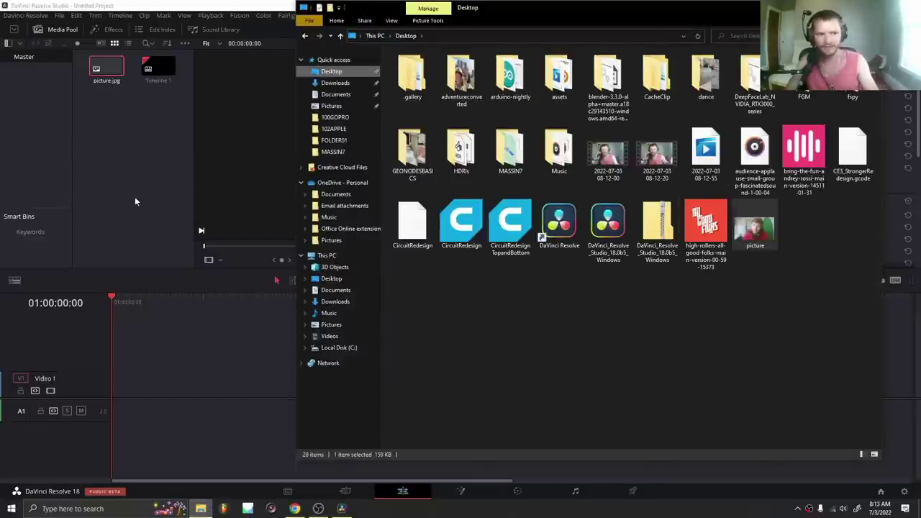
{"action": "left_click_drag", "start_coordinate": [116, 69], "coordinate": [155, 381]}
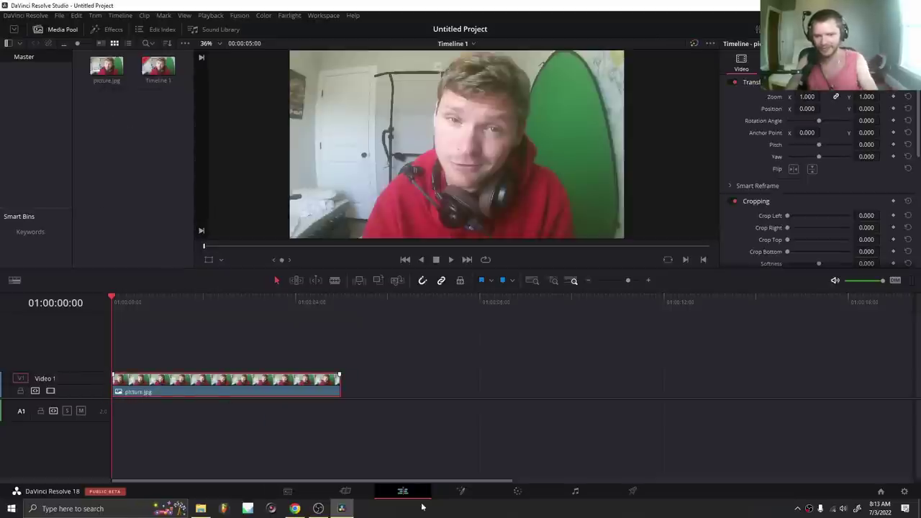
Open the picture clip in Fusion and add a Depth Map node between MediaIn1 and MediaOut1
{"action": "left_click", "coordinate": [462, 492]}
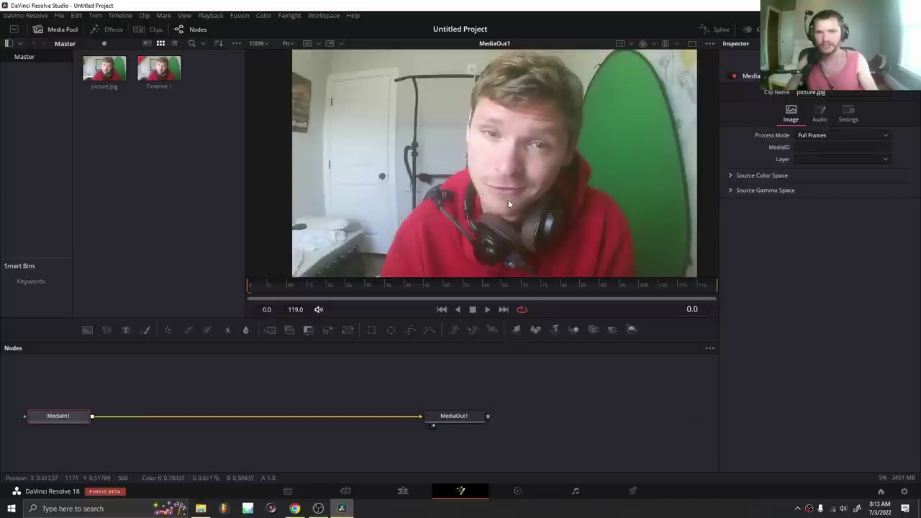
{"action": "left_click_drag", "start_coordinate": [73, 413], "coordinate": [77, 424]}
{"action": "key", "text": "shift+space"}
{"action": "type", "text": "displa"}
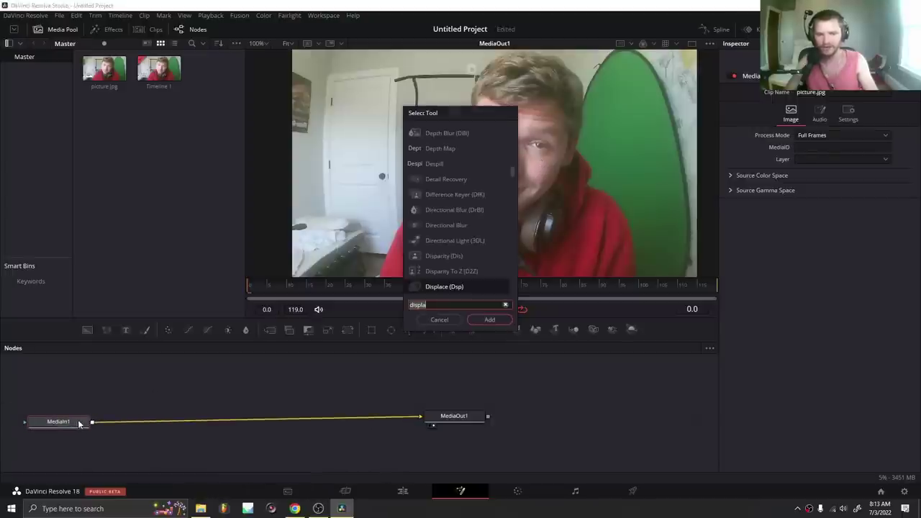
{"action": "type", "text": "depth"}
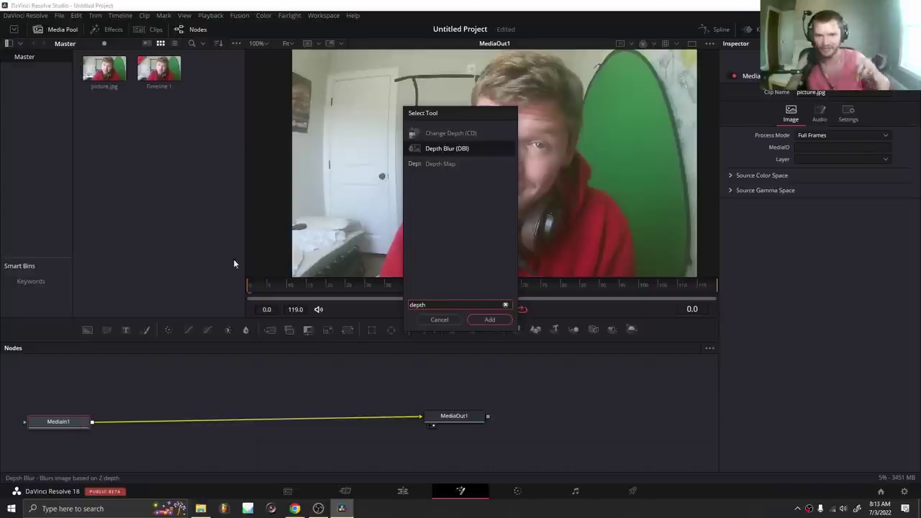
{"action": "left_click", "coordinate": [444, 164]}
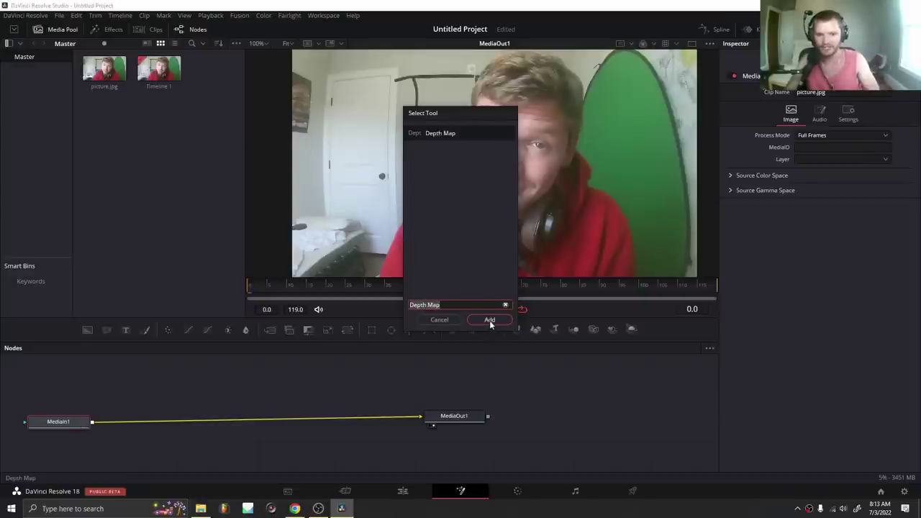
{"action": "left_click", "coordinate": [489, 320]}
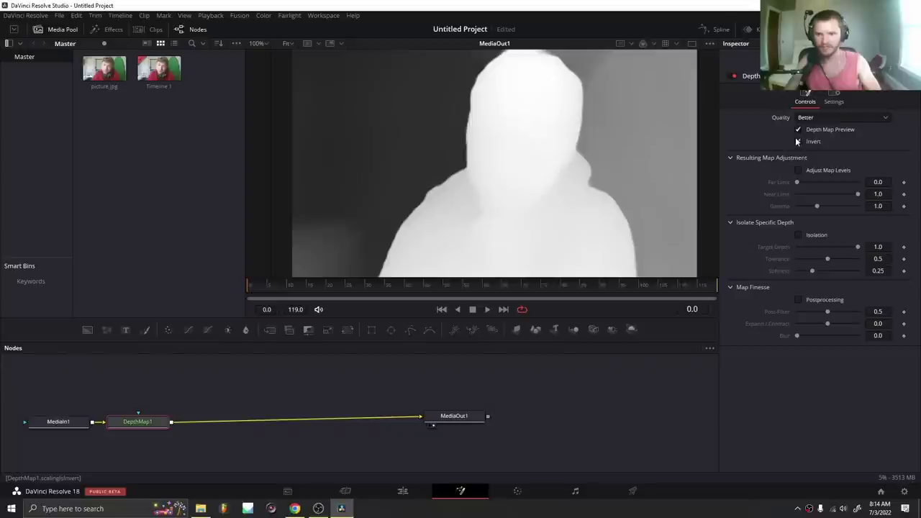
Test Invert on the depth map, then enable Adjust Map Levels by trying a higher Far Limit and return it to 0.0
{"action": "left_click", "coordinate": [797, 142]}
{"action": "left_click", "coordinate": [797, 143]}
{"action": "left_click_drag", "start_coordinate": [797, 181], "coordinate": [829, 175]}
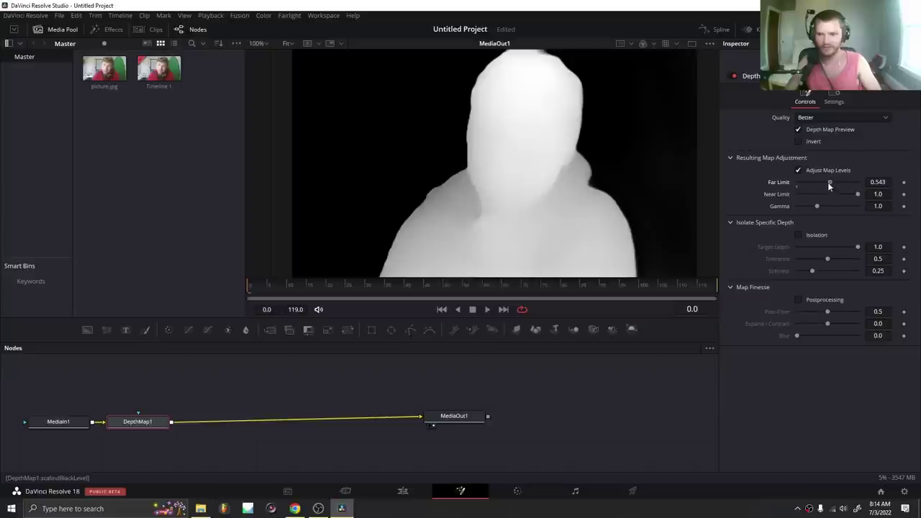
{"action": "left_click_drag", "start_coordinate": [830, 182], "coordinate": [796, 183]}
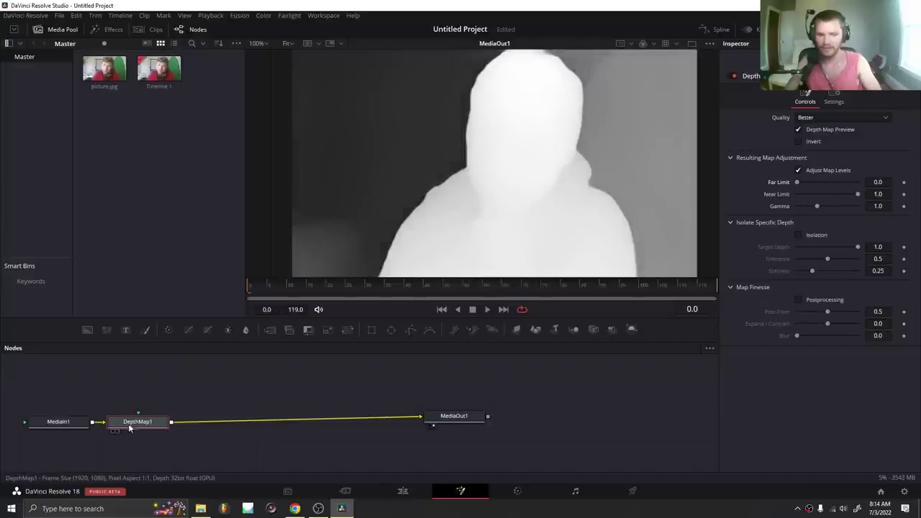
Add a Displace node below DepthMap1, feed it from MediaIn1 and show it in the viewer
{"action": "left_click_drag", "start_coordinate": [130, 428], "coordinate": [188, 398]}
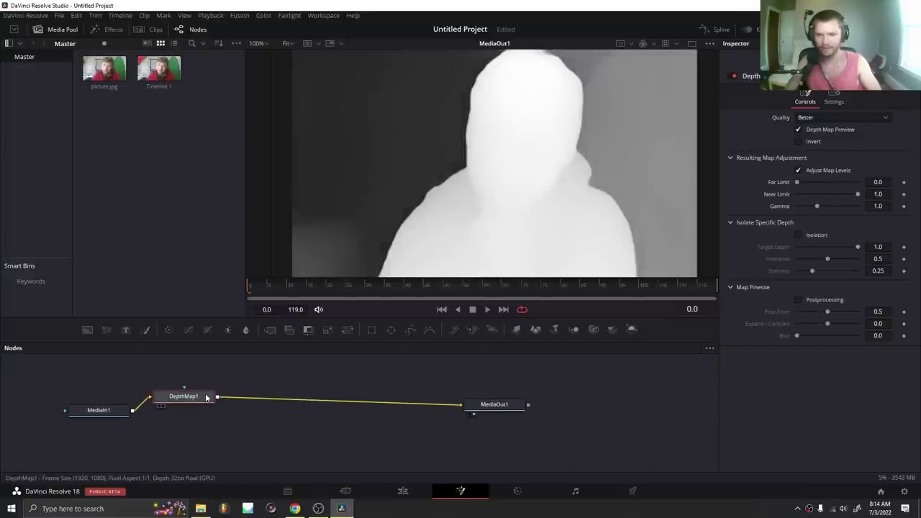
{"action": "left_click", "coordinate": [182, 433]}
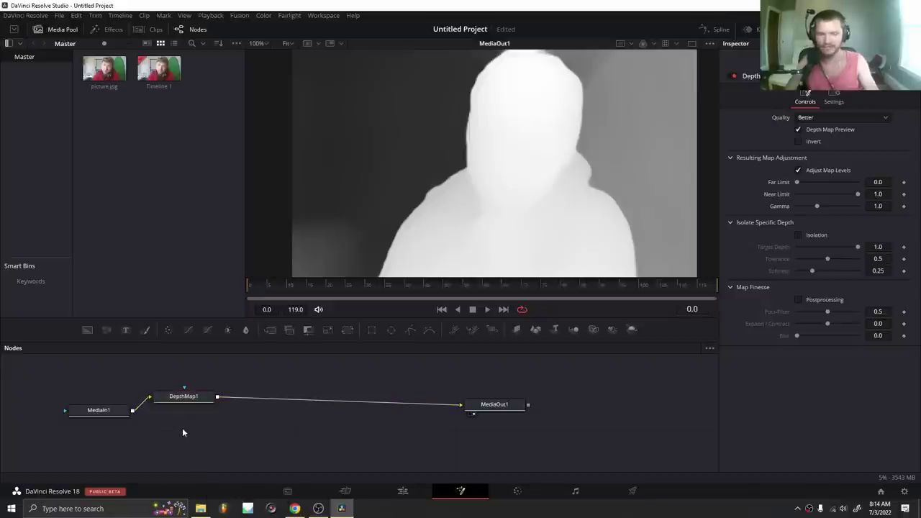
{"action": "key", "text": "shift+space"}
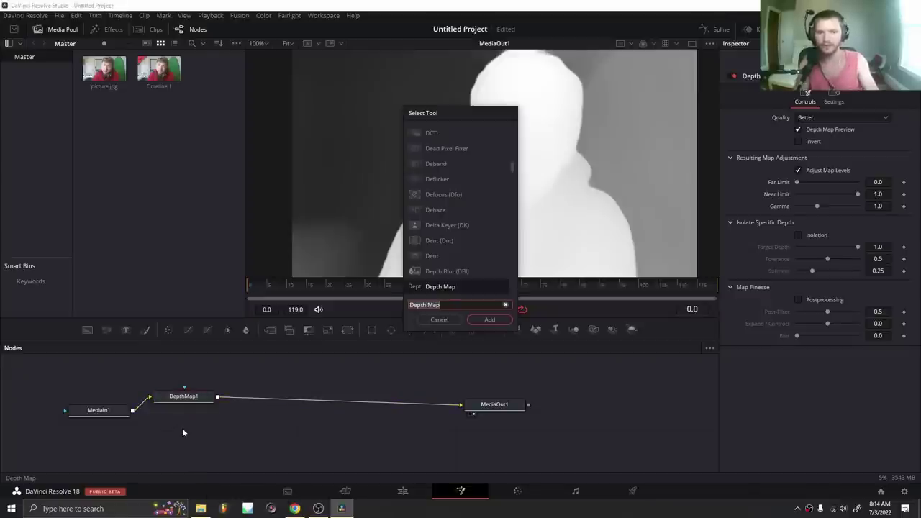
{"action": "type", "text": "displac"}
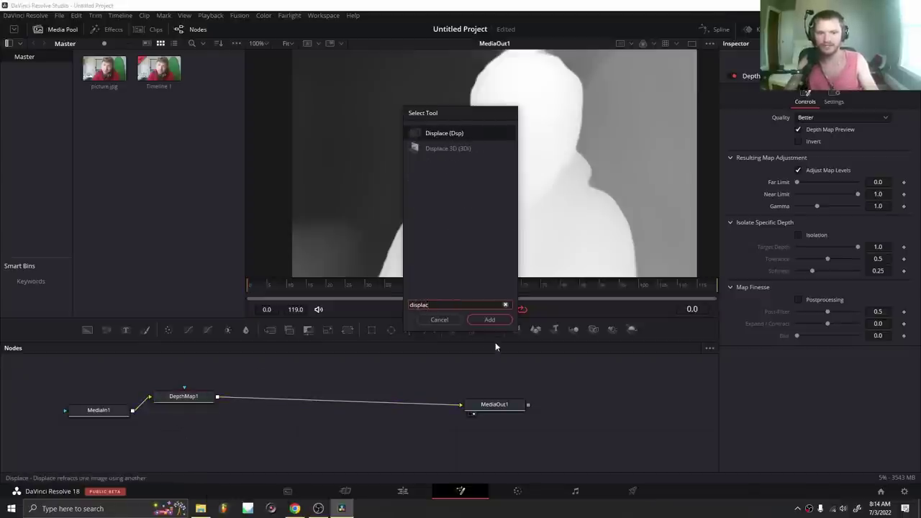
{"action": "left_click", "coordinate": [487, 320]}
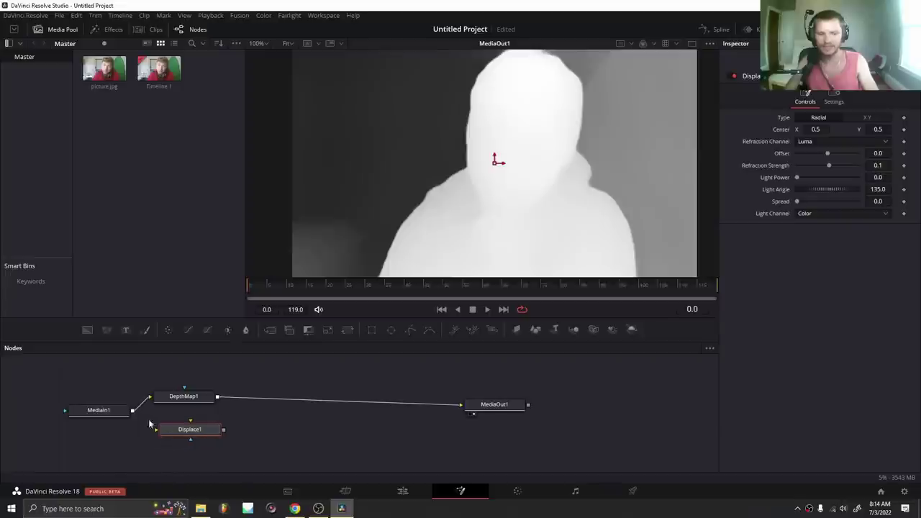
{"action": "left_click_drag", "start_coordinate": [134, 411], "coordinate": [173, 432]}
{"action": "key", "text": "1"}
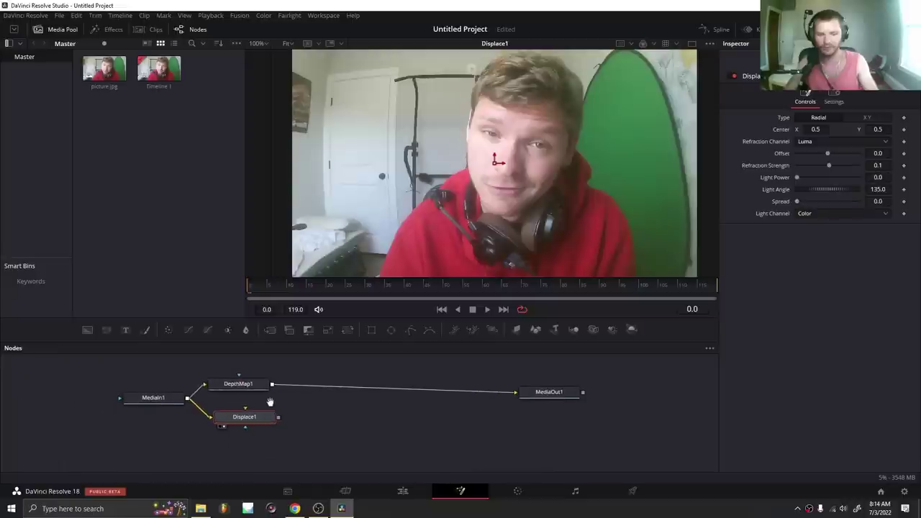
Connect the output of DepthMap1 to the foreground input of Displace1 and tidy the node positions
{"action": "scroll", "coordinate": [205, 420], "scroll_direction": "up", "scroll_amount": 3}
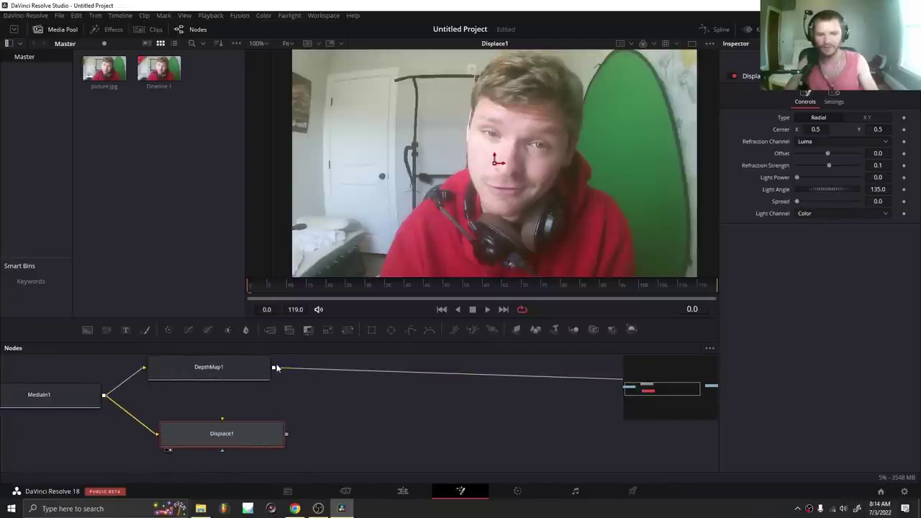
{"action": "left_click_drag", "start_coordinate": [274, 367], "coordinate": [222, 421]}
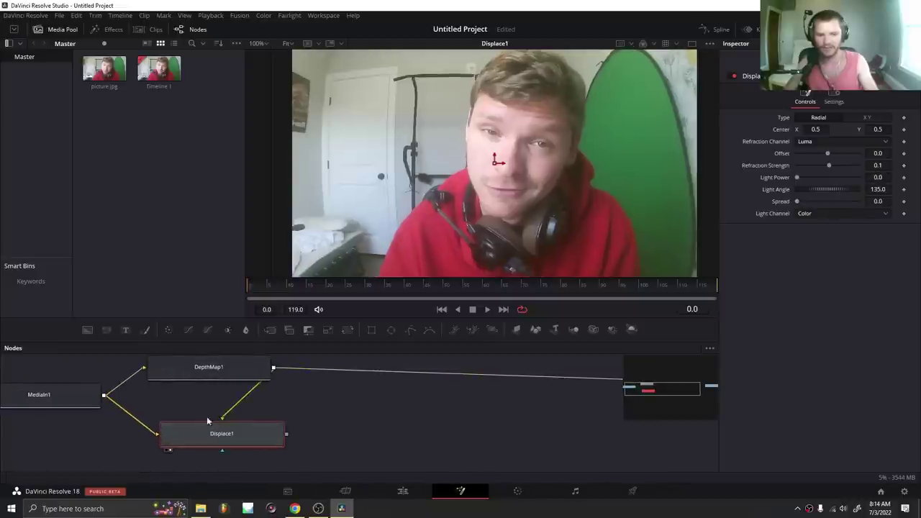
{"action": "left_click_drag", "start_coordinate": [59, 404], "coordinate": [59, 410]}
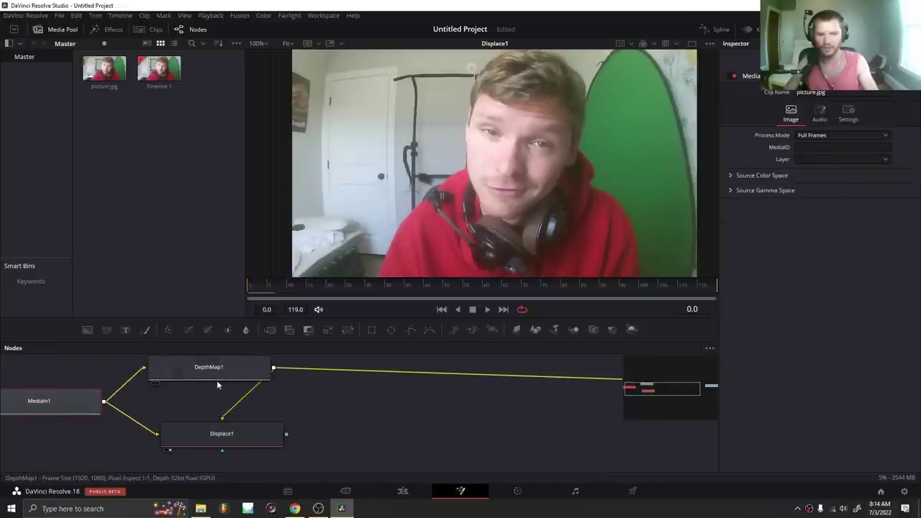
{"action": "left_click_drag", "start_coordinate": [218, 380], "coordinate": [225, 380]}
Raise the Offset of Displace1 to about 0.31 and move its center to X 0.667
{"action": "left_click", "coordinate": [241, 433]}
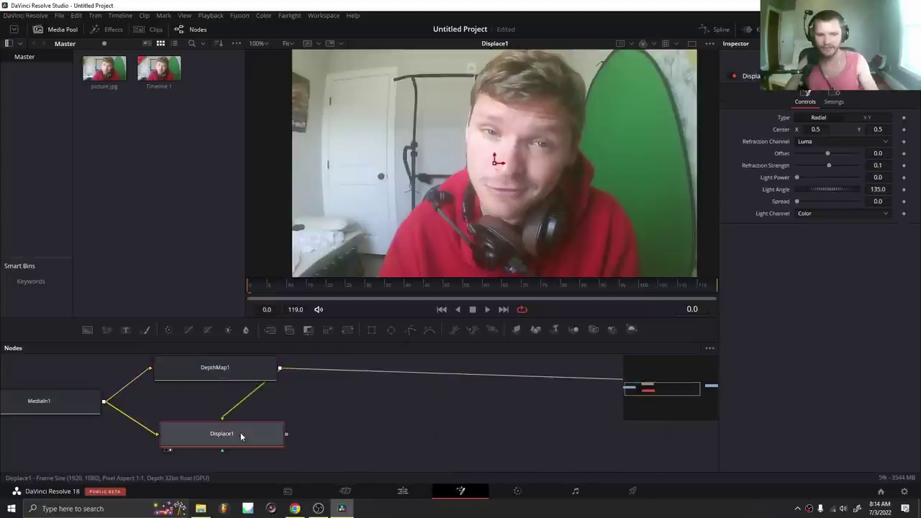
{"action": "left_click_drag", "start_coordinate": [497, 161], "coordinate": [490, 162]}
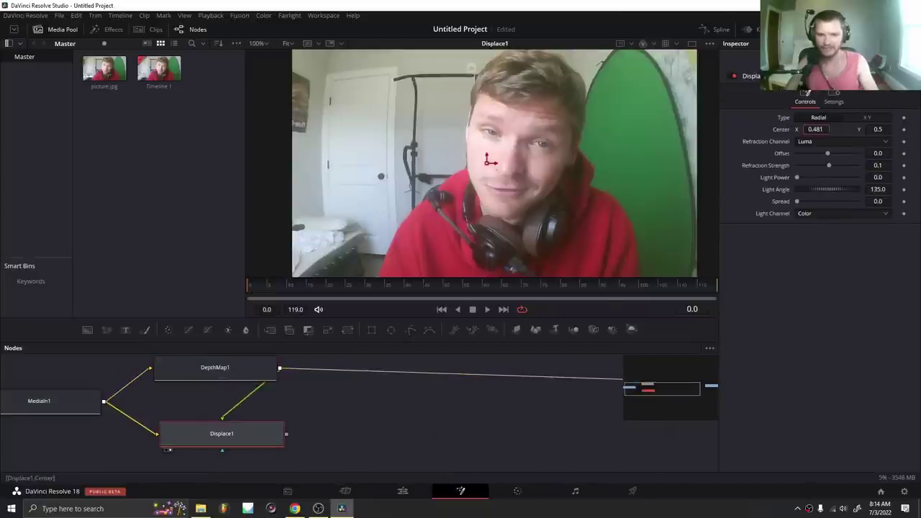
{"action": "key", "text": "ctrl+z"}
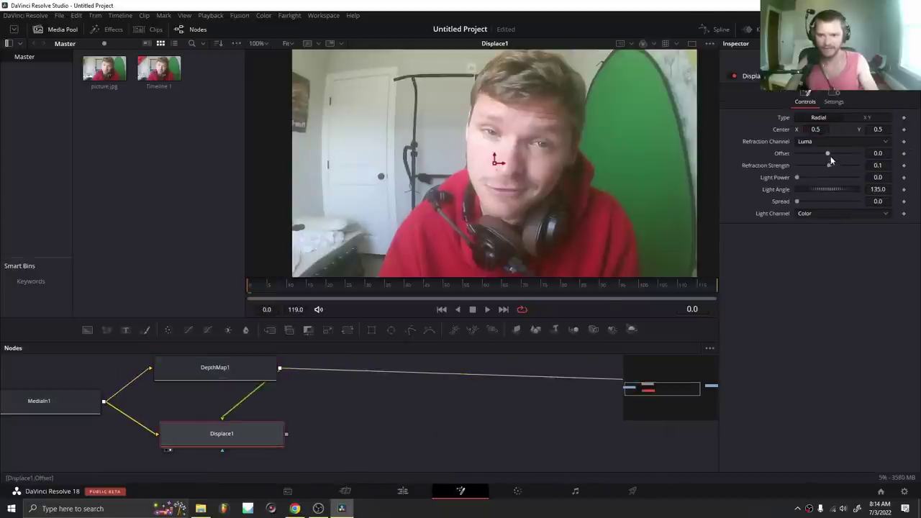
{"action": "left_click_drag", "start_coordinate": [829, 155], "coordinate": [856, 130]}
{"action": "left_click_drag", "start_coordinate": [536, 160], "coordinate": [567, 160]}
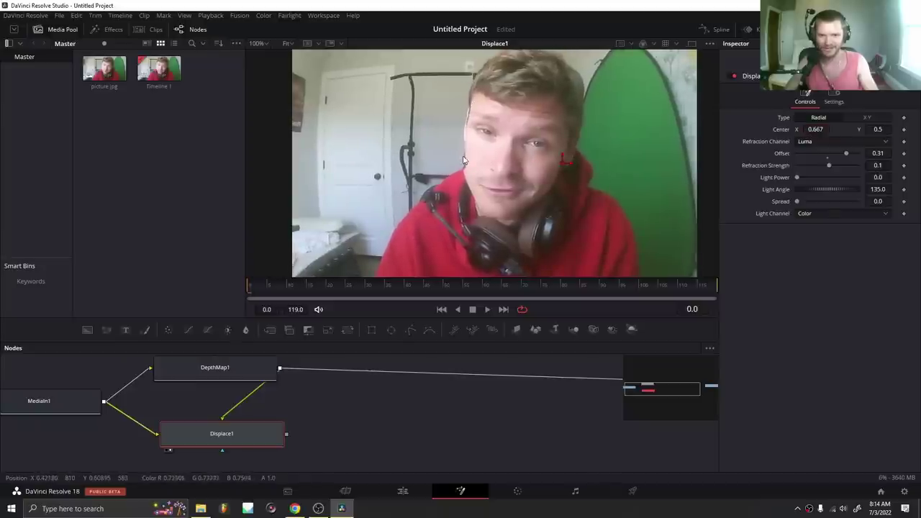
Try other Center X and Refraction Strength values on Displace1 to preview the parallax, undoing each change
{"action": "left_click_drag", "start_coordinate": [819, 129], "coordinate": [717, 123]}
{"action": "key", "text": "ctrl+z"}
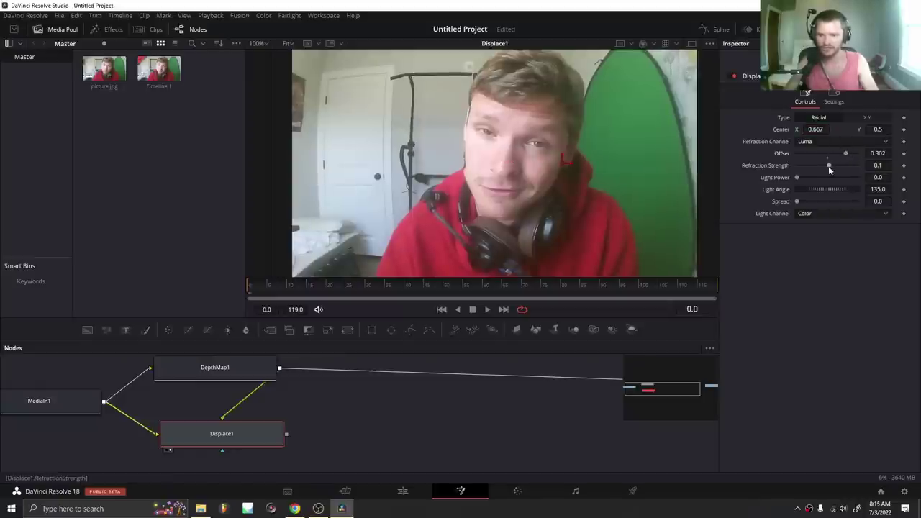
{"action": "left_click_drag", "start_coordinate": [830, 166], "coordinate": [831, 169]}
{"action": "left_click_drag", "start_coordinate": [816, 130], "coordinate": [916, 129]}
{"action": "key", "text": "ctrl+z"}
{"action": "key", "text": "ctrl+z"}
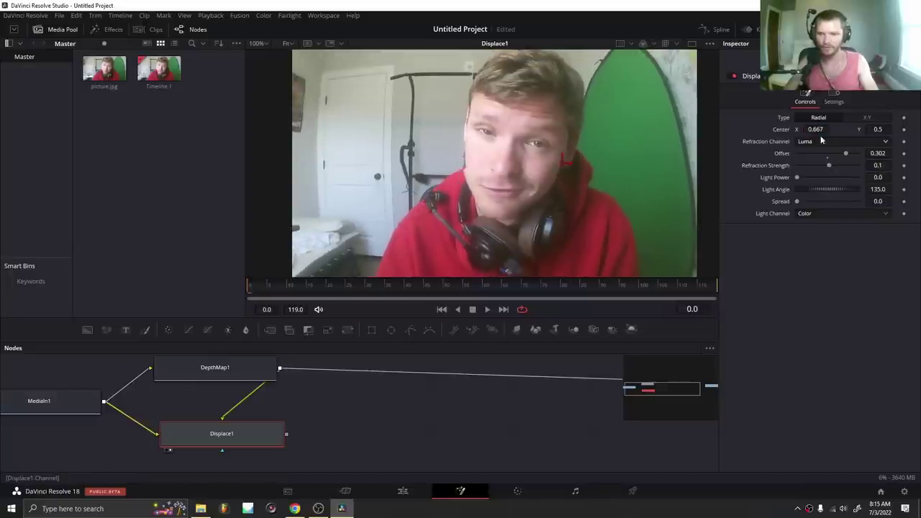
{"action": "left_click_drag", "start_coordinate": [817, 130], "coordinate": [840, 129]}
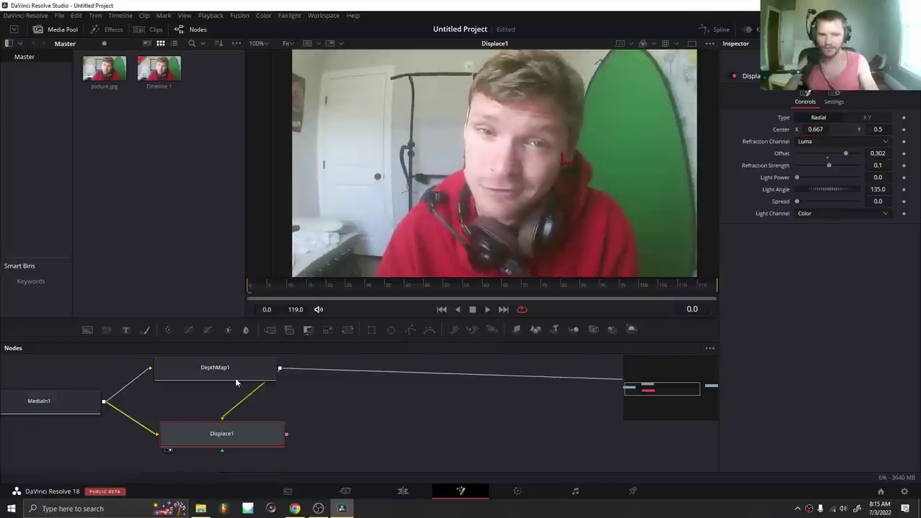
Show DepthMap1 in the viewer and enable its Postprocessing with Post-Filter 1.0 and Blur about 0.4
{"action": "left_click_drag", "start_coordinate": [246, 409], "coordinate": [332, 425]}
{"action": "left_click", "coordinate": [301, 394]}
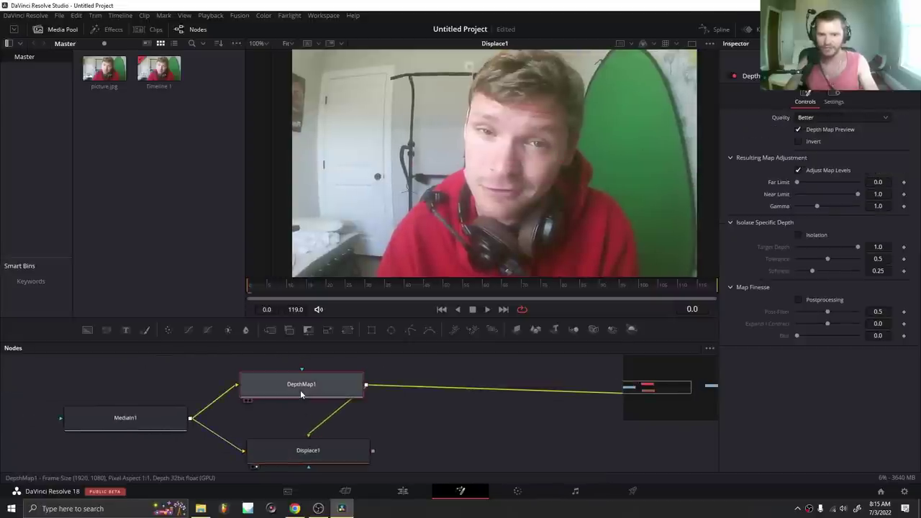
{"action": "key", "text": "1"}
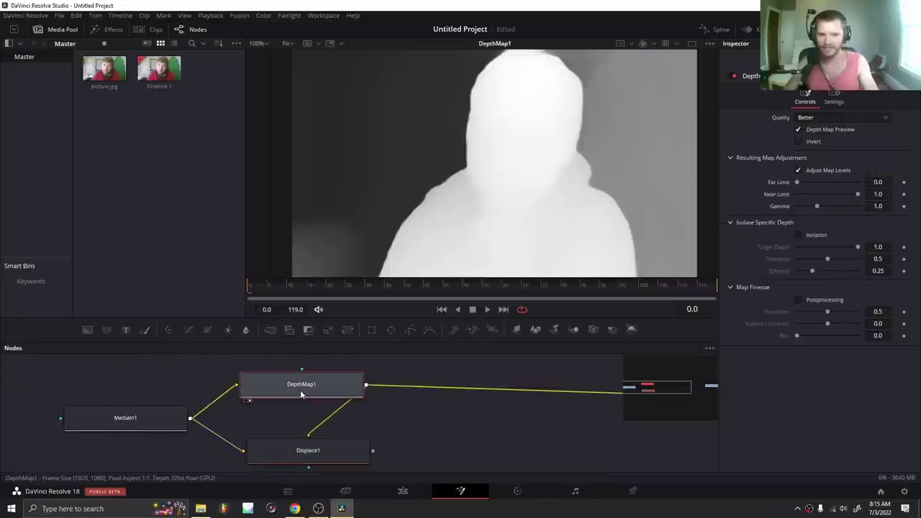
{"action": "left_click", "coordinate": [802, 300]}
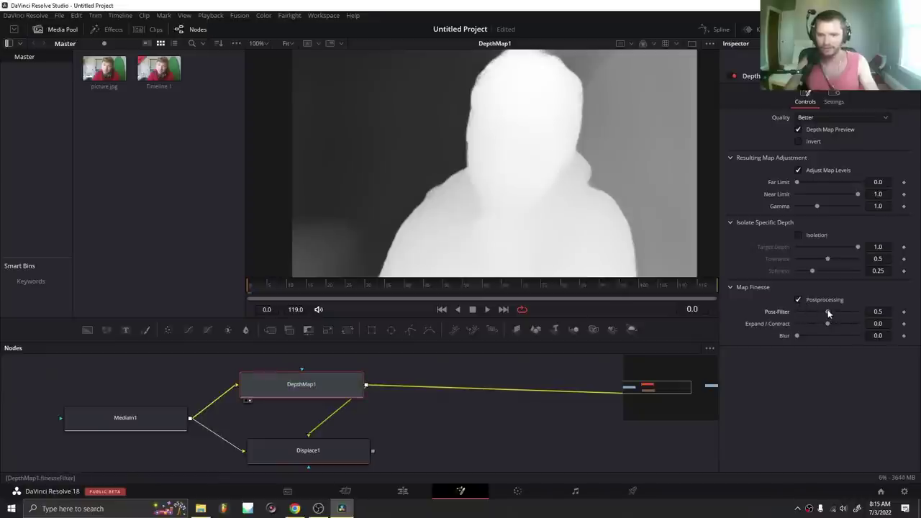
{"action": "scroll", "coordinate": [518, 132], "scroll_direction": "up", "scroll_amount": 3}
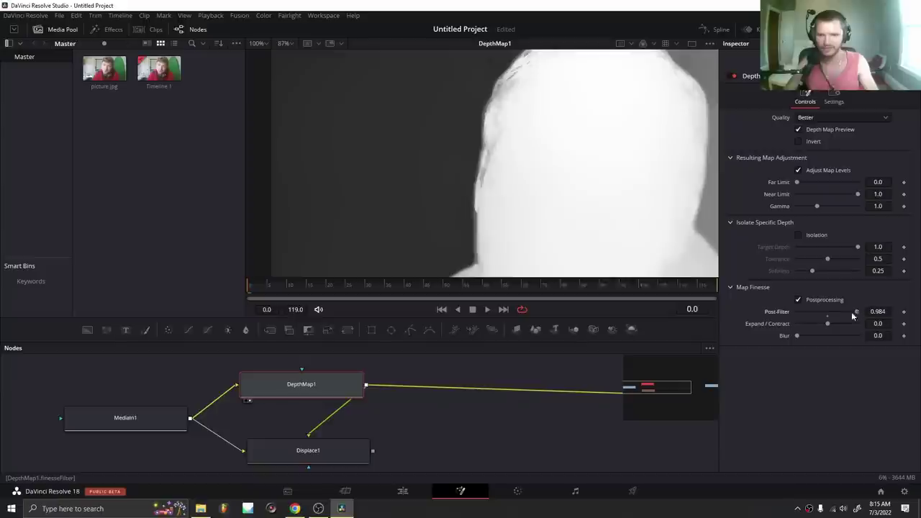
{"action": "mouse_move", "coordinate": [852, 314]}
{"action": "left_mouse_down"}
{"action": "mouse_move", "coordinate": [800, 313]}
{"action": "mouse_move", "coordinate": [861, 312]}
{"action": "left_mouse_up"}
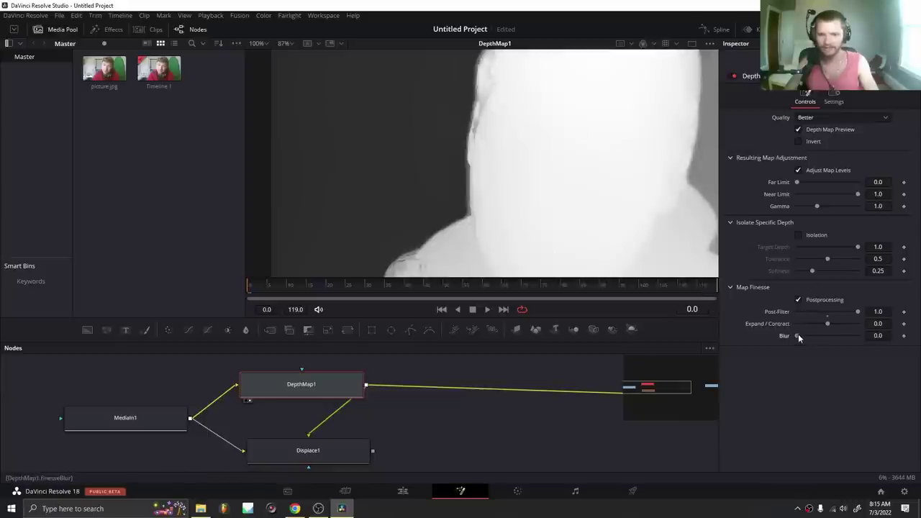
{"action": "left_click_drag", "start_coordinate": [798, 335], "coordinate": [828, 336]}
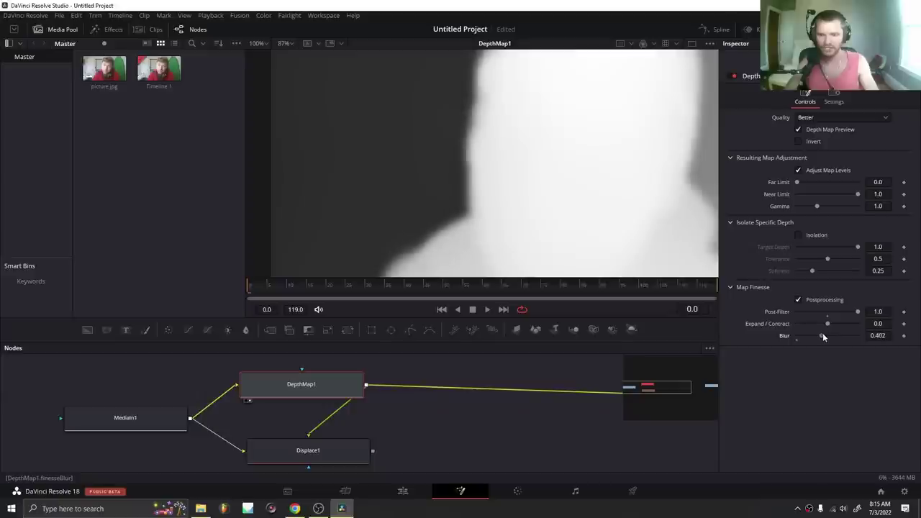
Show Displace1 in the viewer and preview the parallax with a temporary shift of its Center X
{"action": "left_click", "coordinate": [308, 449]}
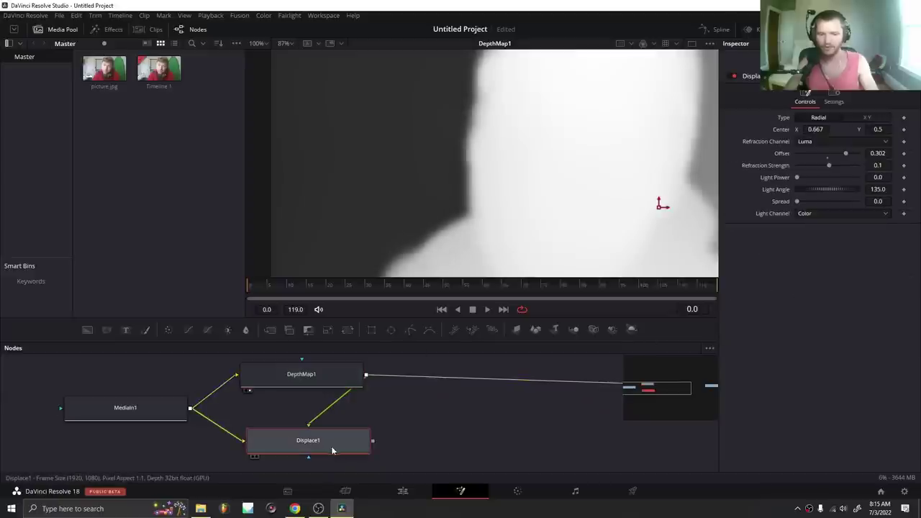
{"action": "key", "text": "1"}
{"action": "mouse_move", "coordinate": [816, 129]}
{"action": "left_mouse_down"}
{"action": "mouse_move", "coordinate": [797, 130]}
{"action": "mouse_move", "coordinate": [839, 130]}
{"action": "mouse_move", "coordinate": [830, 129]}
{"action": "left_mouse_up"}
{"action": "key", "text": "ctrl+z"}
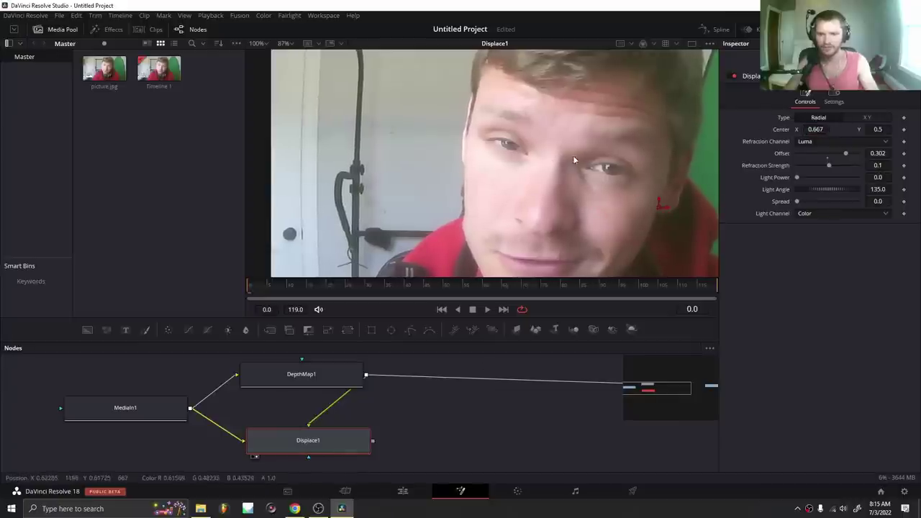
Try shifting Displace1's center horizontally to test the parallax on the whole picture, and undo the shift
{"action": "scroll", "coordinate": [549, 159], "scroll_direction": "down", "scroll_amount": 1}
{"action": "left_click_drag", "start_coordinate": [602, 175], "coordinate": [583, 156]}
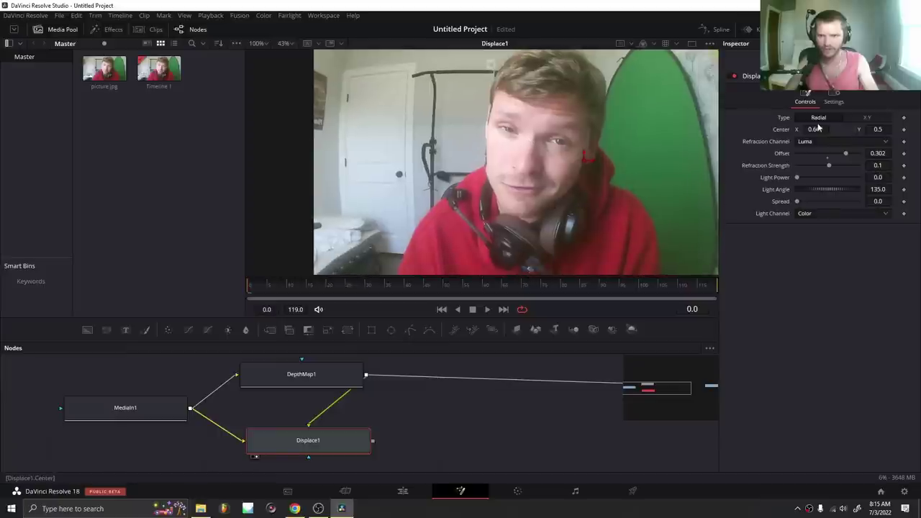
{"action": "left_click_drag", "start_coordinate": [818, 129], "coordinate": [665, 128]}
{"action": "key", "text": "ctrl+z"}
Lower Displace1's Offset to 0.111 and move its center onto the face at X 0.543, Y 0.533
{"action": "left_click_drag", "start_coordinate": [878, 129], "coordinate": [915, 129]}
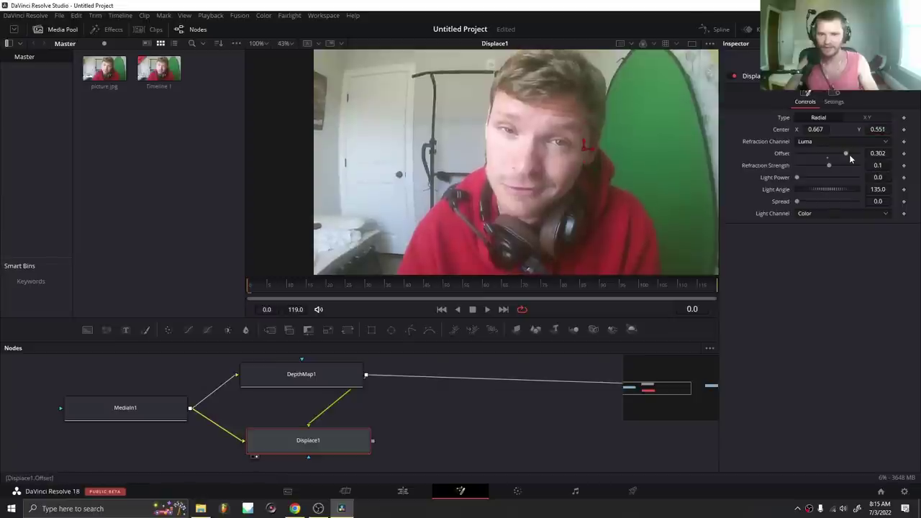
{"action": "mouse_move", "coordinate": [846, 155]}
{"action": "left_mouse_down"}
{"action": "mouse_move", "coordinate": [819, 129]}
{"action": "mouse_move", "coordinate": [912, 130]}
{"action": "mouse_move", "coordinate": [755, 130]}
{"action": "left_mouse_up"}
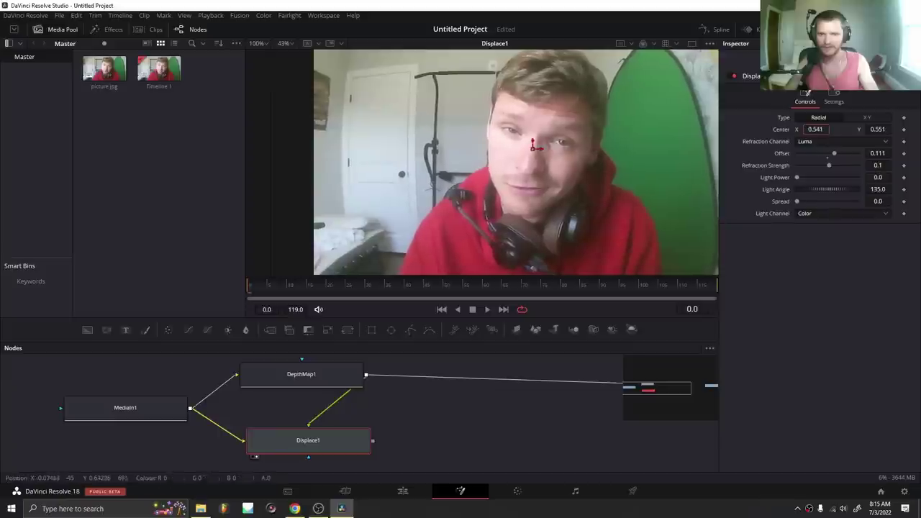
{"action": "mouse_move", "coordinate": [534, 146]}
{"action": "left_mouse_down"}
{"action": "mouse_move", "coordinate": [533, 131]}
{"action": "mouse_move", "coordinate": [533, 151]}
{"action": "left_mouse_up"}
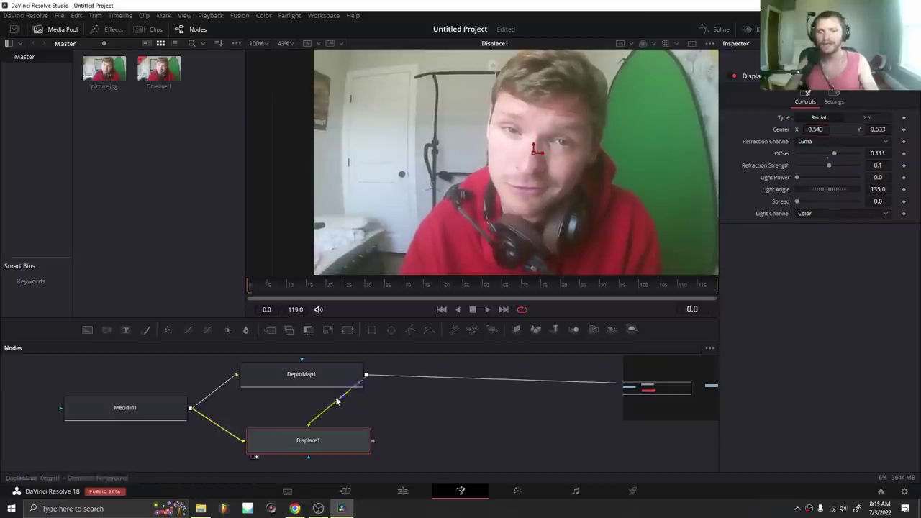
Compare DepthMap1's depth image with Displace1's displaced picture in the viewer
{"action": "left_click", "coordinate": [314, 381]}
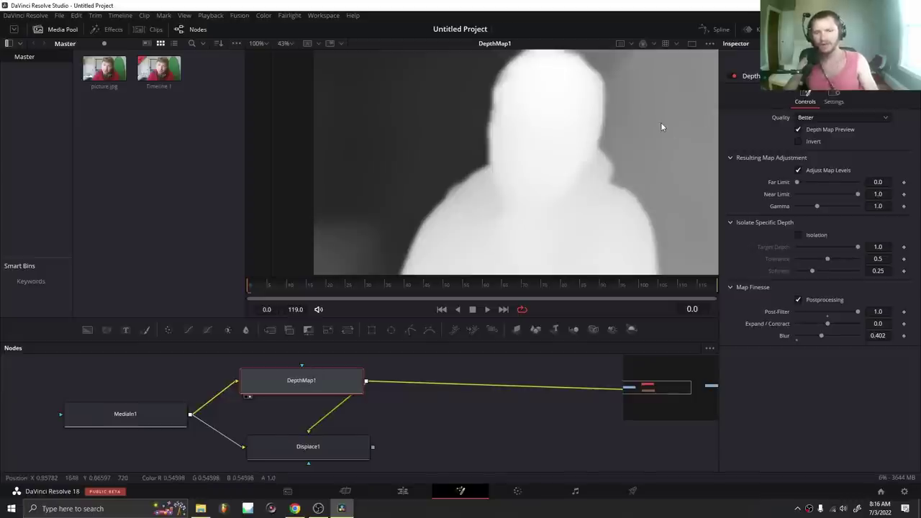
{"action": "left_click", "coordinate": [312, 452]}
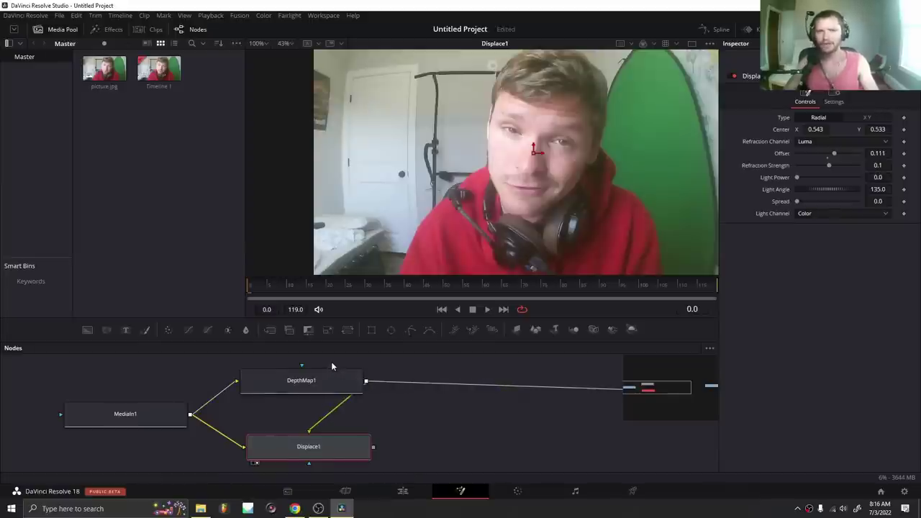
Switch to Chrome, search for "image to depth map" and open the 3D photo depth map generator at 3dphoto.io
{"action": "left_click", "coordinate": [295, 508]}
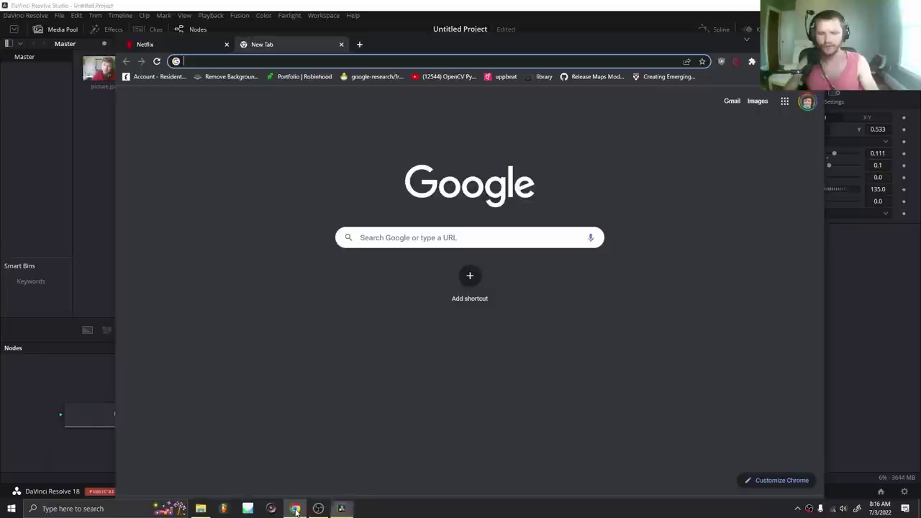
{"action": "double_click", "coordinate": [416, 49]}
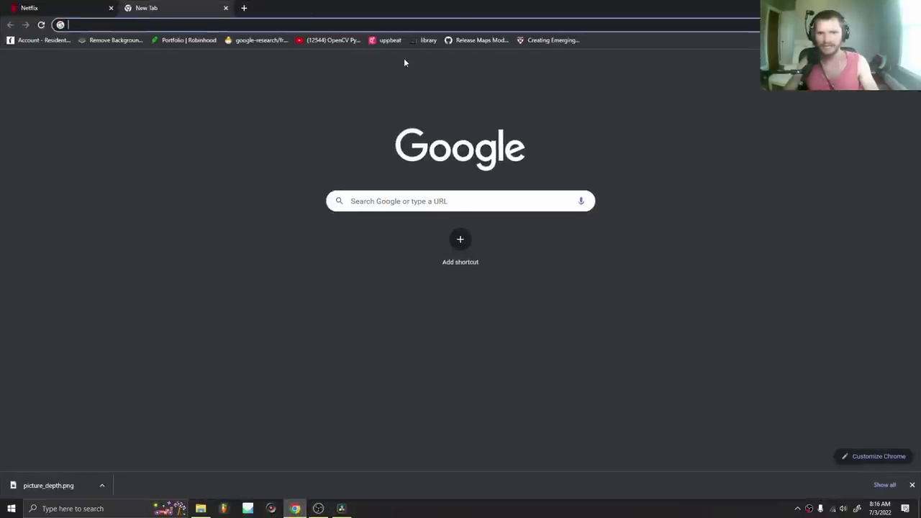
{"action": "type", "text": "imag"}
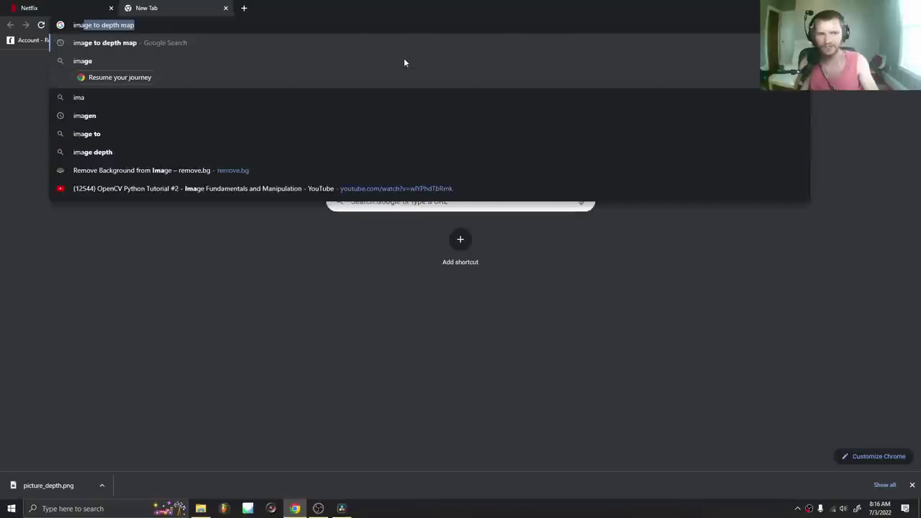
{"action": "key", "text": "Return"}
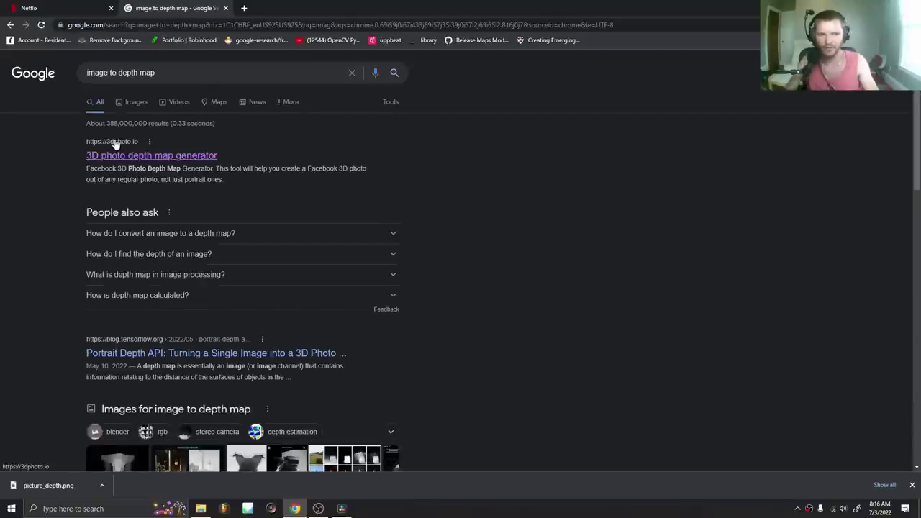
{"action": "left_click", "coordinate": [135, 160]}
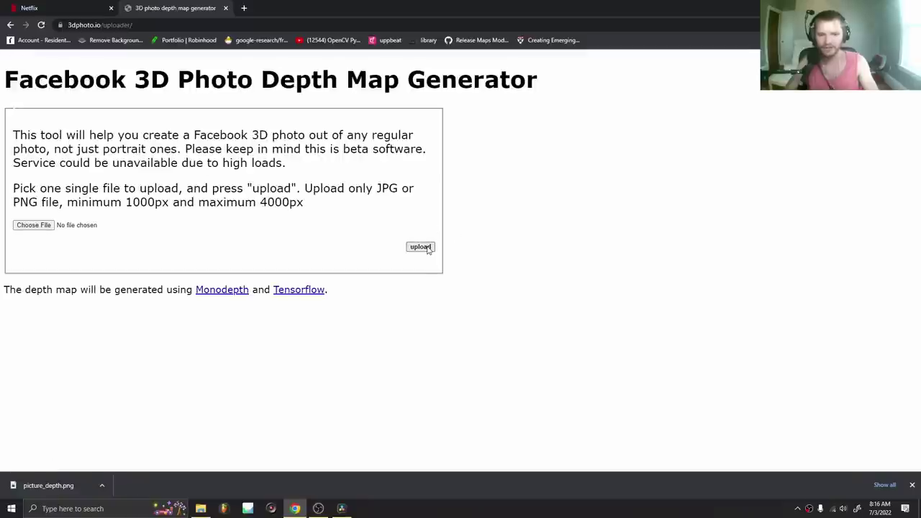
Upload picture.jpg from the Desktop to the depth map generator and open the generated depth image
{"action": "left_click", "coordinate": [29, 225]}
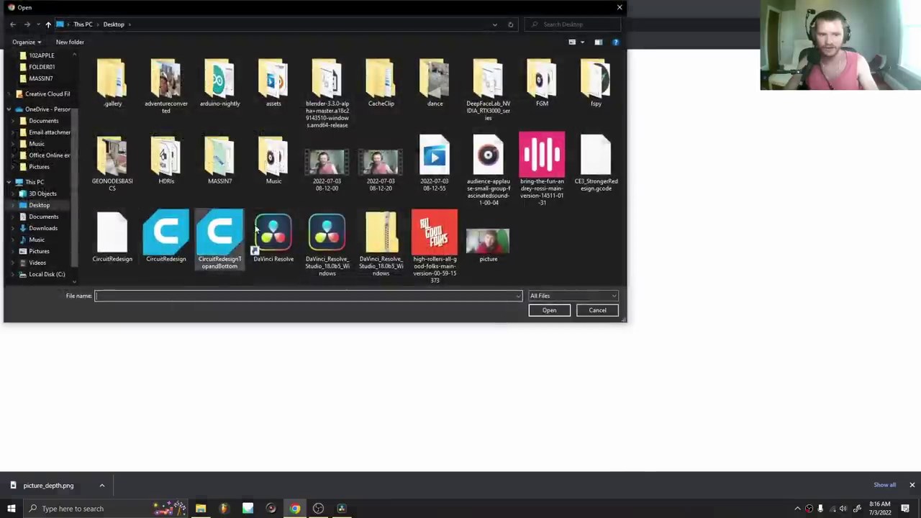
{"action": "double_click", "coordinate": [483, 239]}
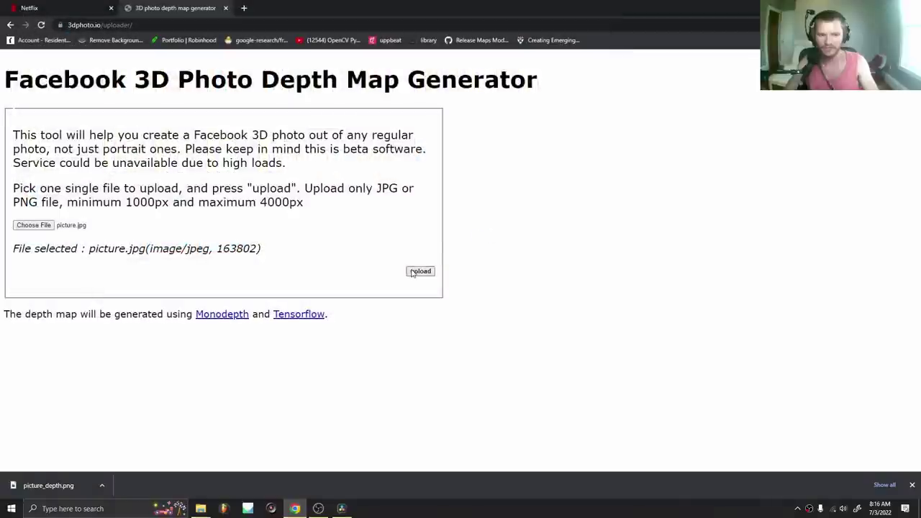
{"action": "left_click", "coordinate": [413, 274]}
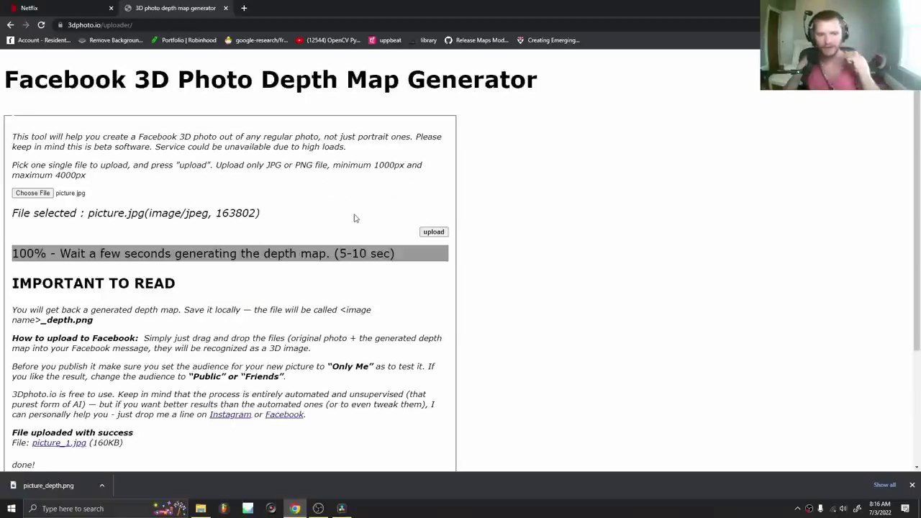
{"action": "scroll", "coordinate": [353, 216], "scroll_direction": "down", "scroll_amount": 3}
{"action": "left_click", "coordinate": [143, 385]}
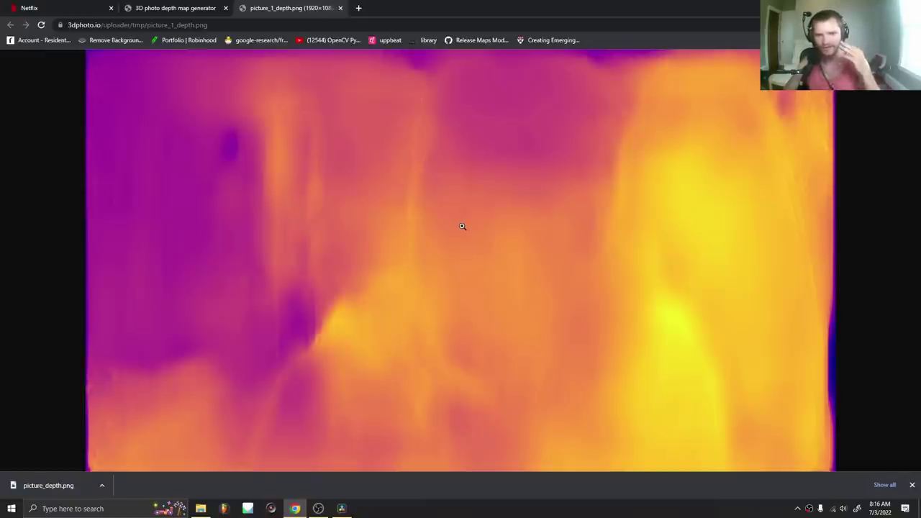
Save the generated depth map to the Desktop as the PNG image picture_1_depth
{"action": "right_click", "coordinate": [519, 216]}
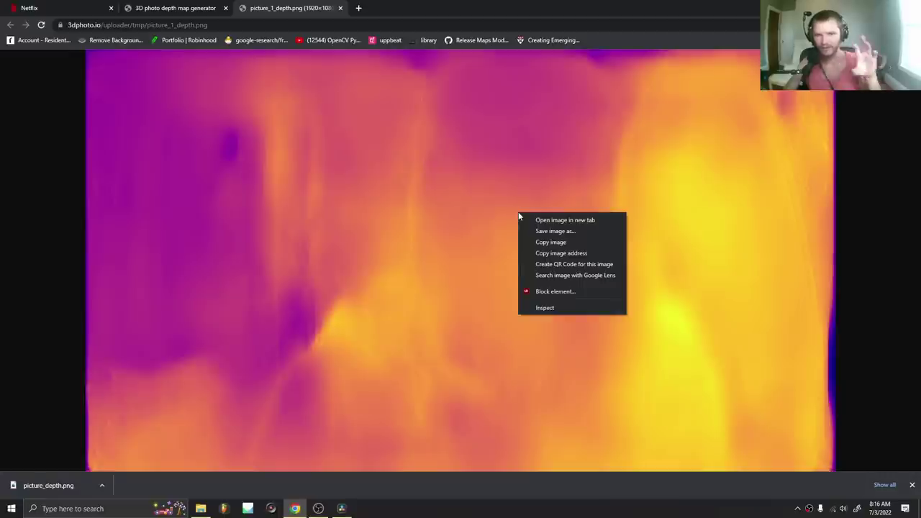
{"action": "left_click", "coordinate": [550, 231]}
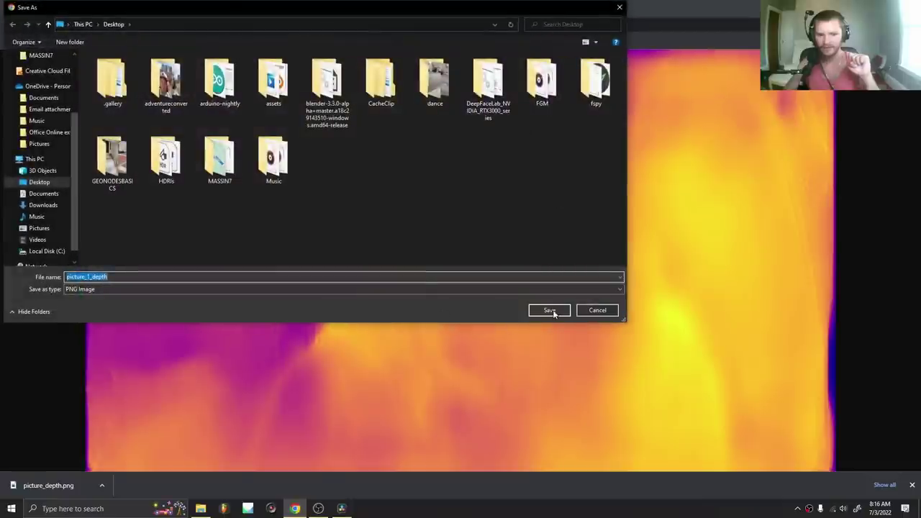
{"action": "left_click", "coordinate": [551, 310]}
Launch Blender from the blender-3.3.0-alpha folder on the Desktop and dismiss its splash screen
{"action": "left_click", "coordinate": [202, 509]}
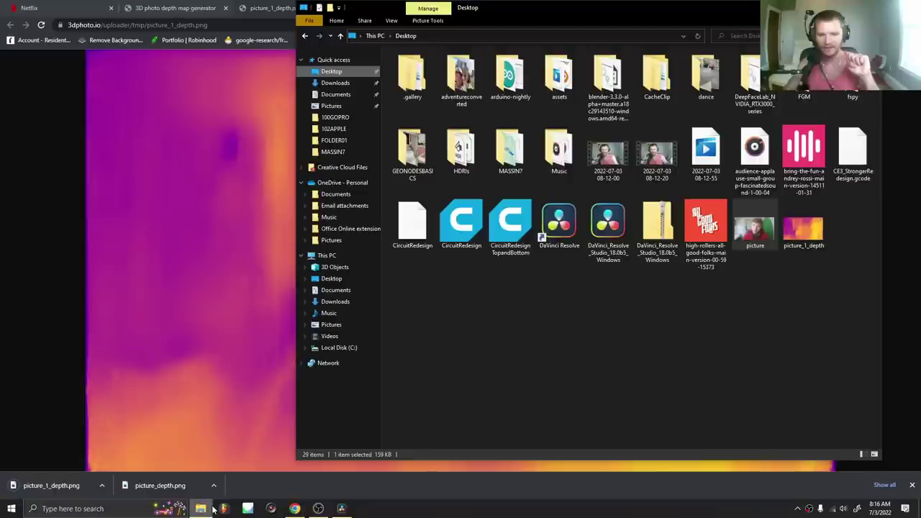
{"action": "double_click", "coordinate": [609, 80]}
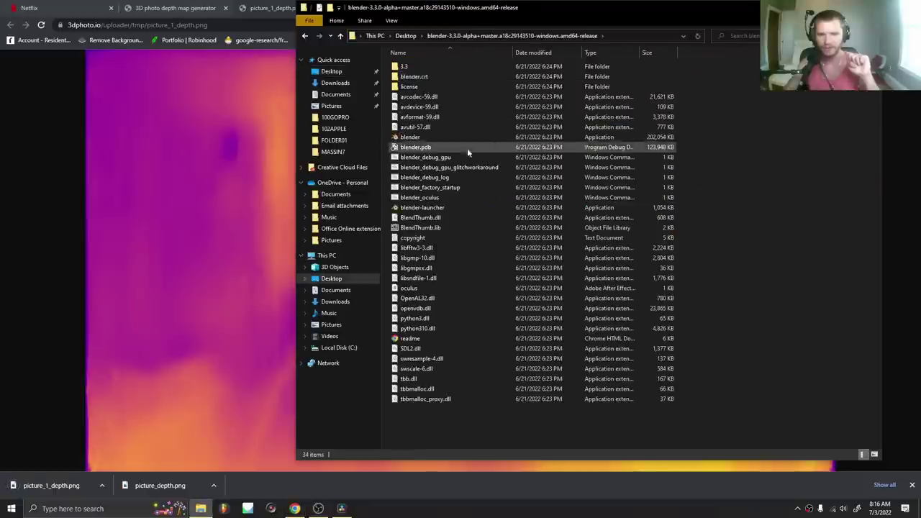
{"action": "double_click", "coordinate": [425, 136]}
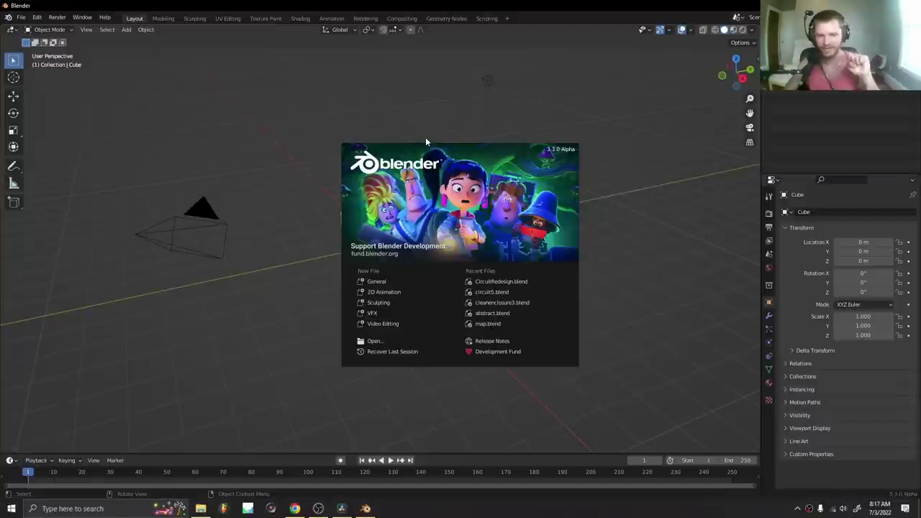
{"action": "left_click", "coordinate": [425, 137]}
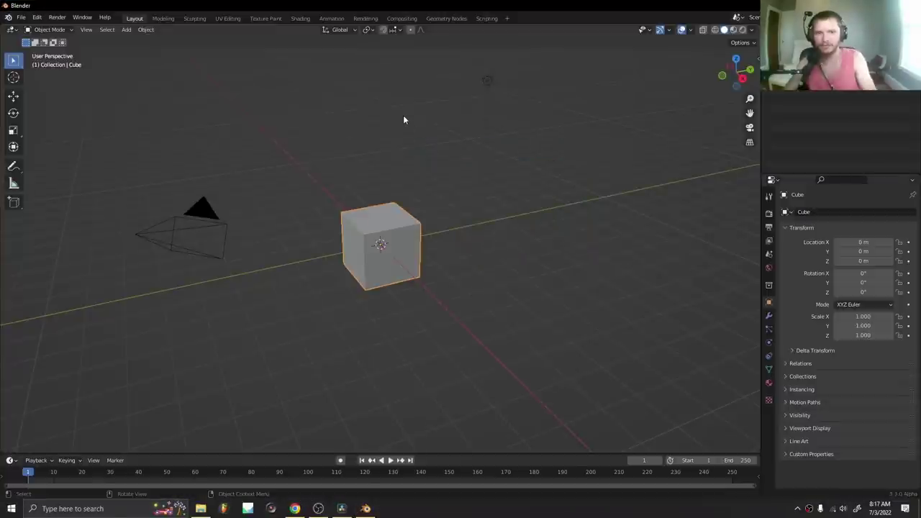
Enable nodes in the Compositing workspace and delete the Render Layers node
{"action": "left_click", "coordinate": [404, 18]}
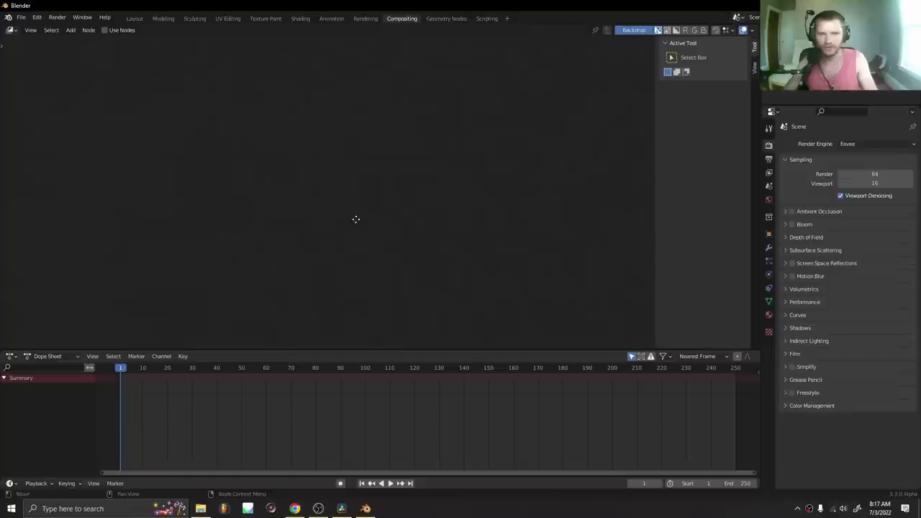
{"action": "left_click", "coordinate": [106, 29]}
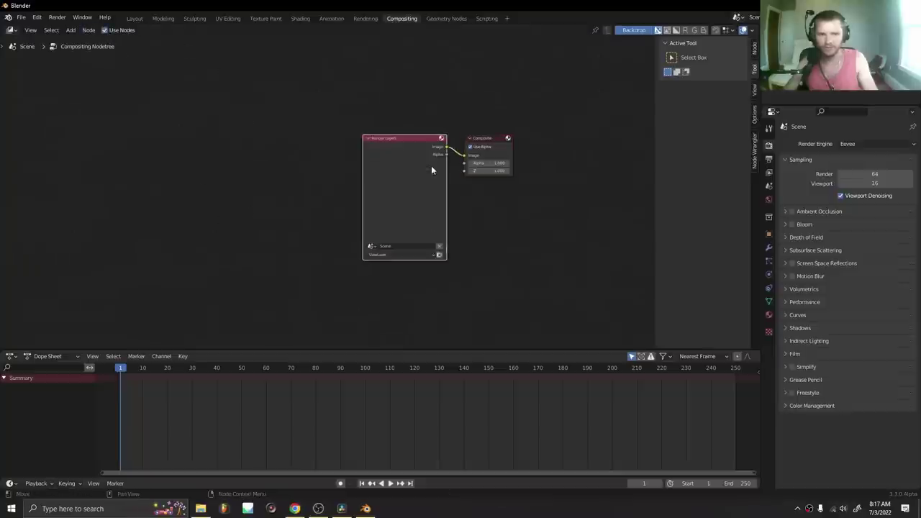
{"action": "left_click_drag", "start_coordinate": [431, 166], "coordinate": [193, 151]}
{"action": "key", "text": "x"}
{"action": "key", "text": "shift+a"}
{"action": "mouse_move", "coordinate": [255, 107]}
{"action": "type", "text": "b"}
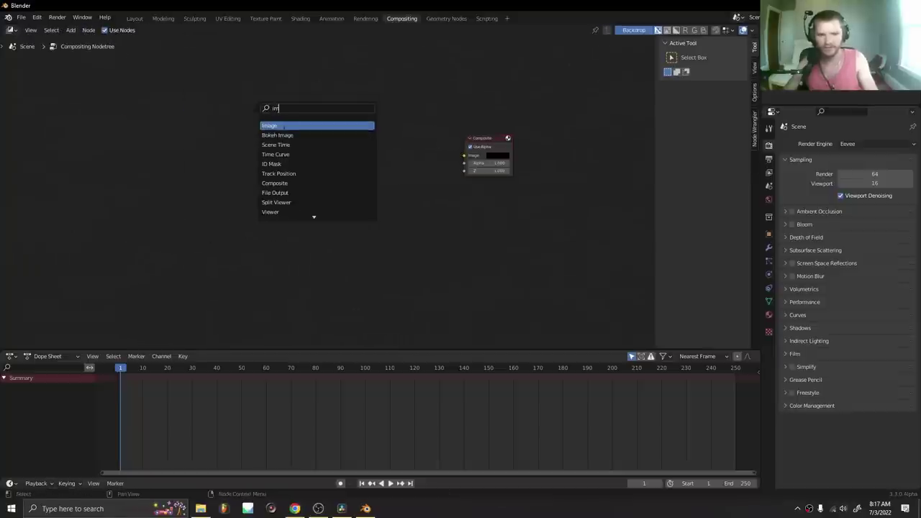
{"action": "left_click", "coordinate": [284, 134]}
{"action": "key", "text": "x"}
Add an Image node to the compositor and place a duplicate of it directly below
{"action": "key", "text": "shift+a"}
{"action": "type", "text": "im"}
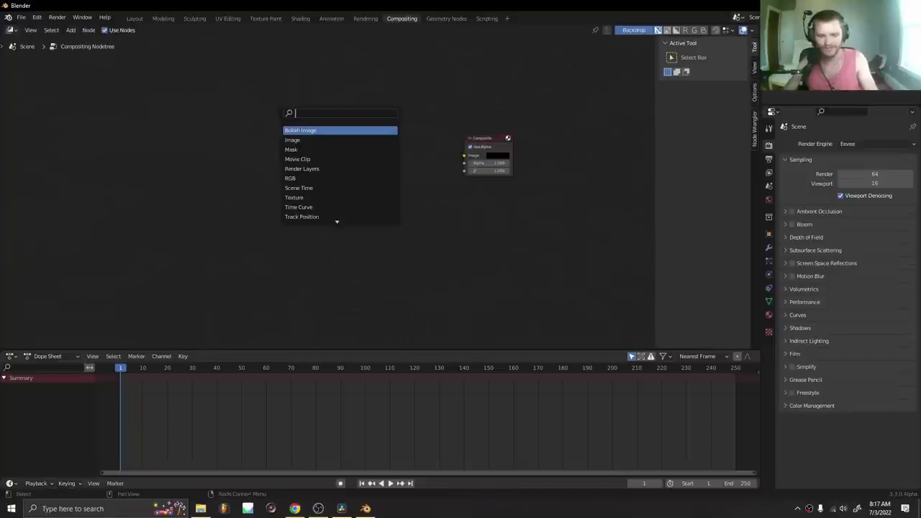
{"action": "left_click", "coordinate": [295, 131]}
{"action": "left_click", "coordinate": [203, 93]}
{"action": "key", "text": "shift+d"}
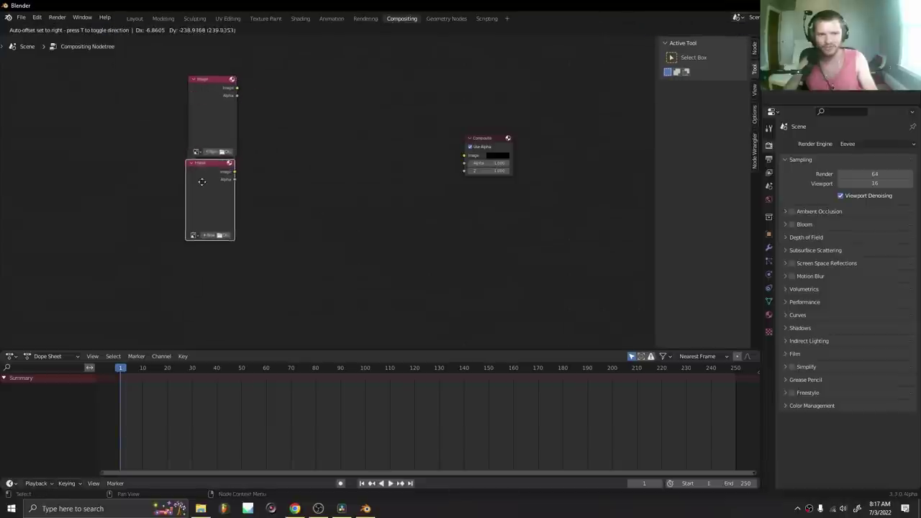
{"action": "left_click", "coordinate": [202, 193]}
Load picture.jpg from the Desktop into the upper Image node
{"action": "left_click", "coordinate": [226, 152]}
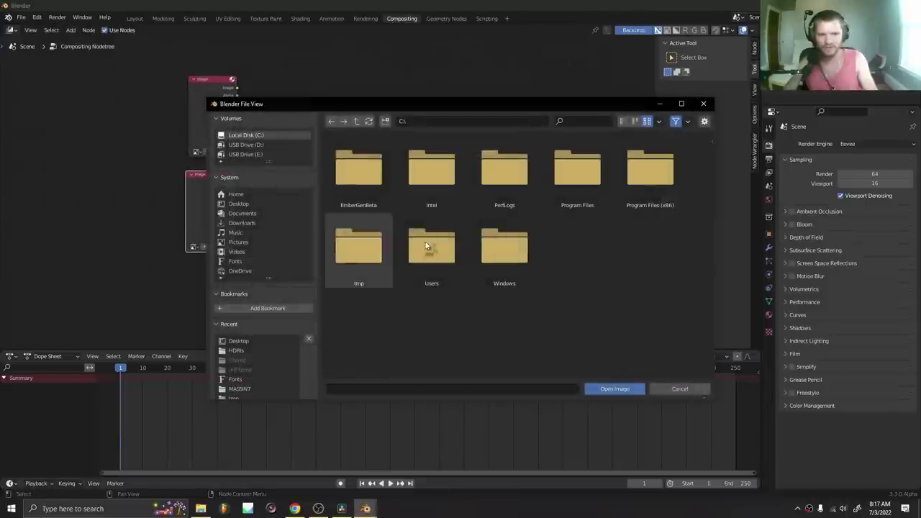
{"action": "left_click", "coordinate": [246, 342]}
{"action": "scroll", "coordinate": [617, 292], "scroll_direction": "down", "scroll_amount": 1}
{"action": "double_click", "coordinate": [504, 331]}
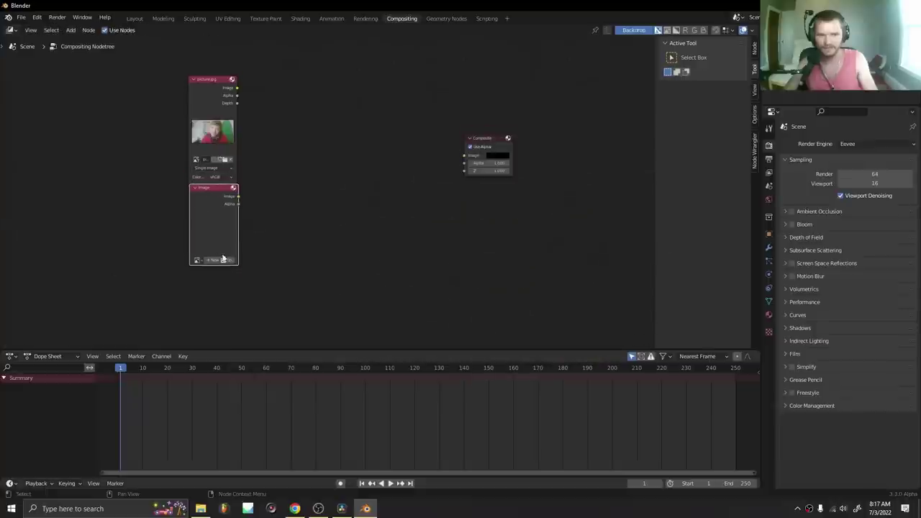
Load the picture_1_depth image from the Desktop into the lower Image node
{"action": "left_click", "coordinate": [225, 246]}
{"action": "left_click", "coordinate": [238, 341]}
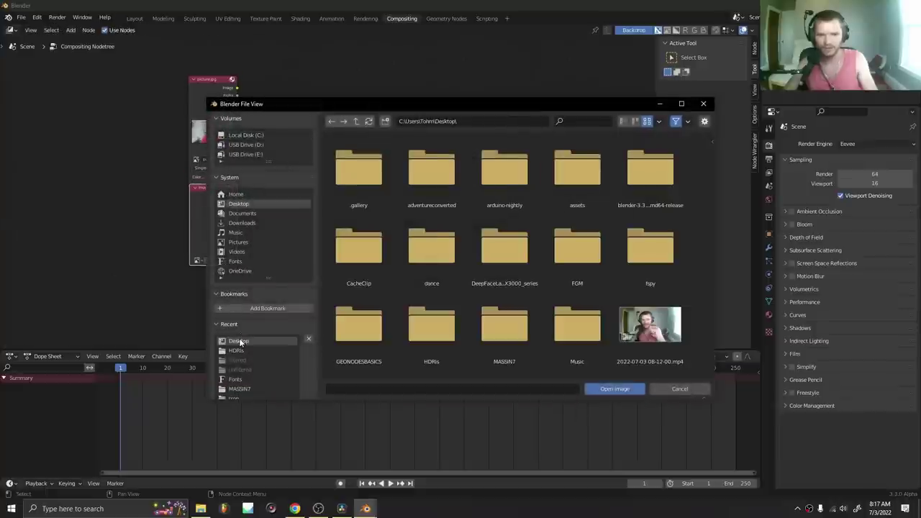
{"action": "scroll", "coordinate": [609, 305], "scroll_direction": "down", "scroll_amount": 1}
{"action": "double_click", "coordinate": [588, 337]}
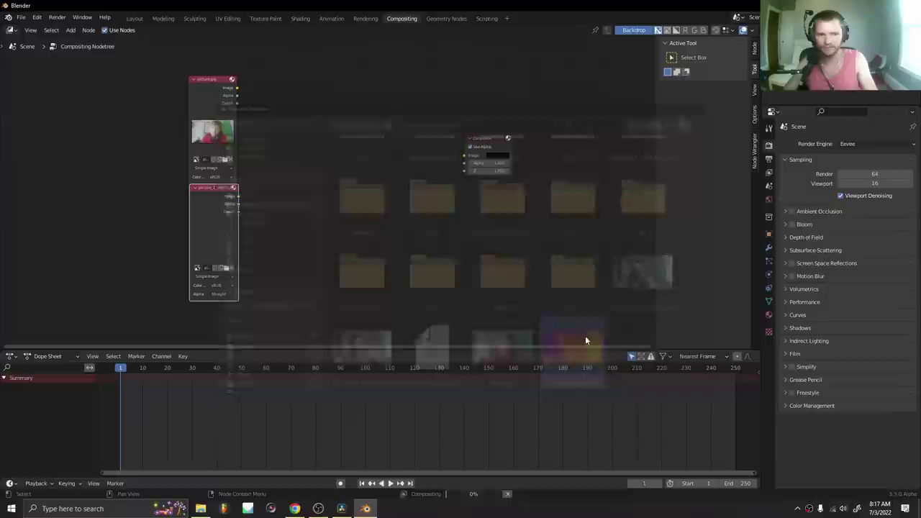
Preview the picture.jpg node in the backdrop through a Viewer node and set the View Transform to Standard
{"action": "left_click", "coordinate": [233, 105], "text": "ctrl+shift"}
{"action": "key", "text": "alt+v"}
{"action": "key", "text": "alt+v"}
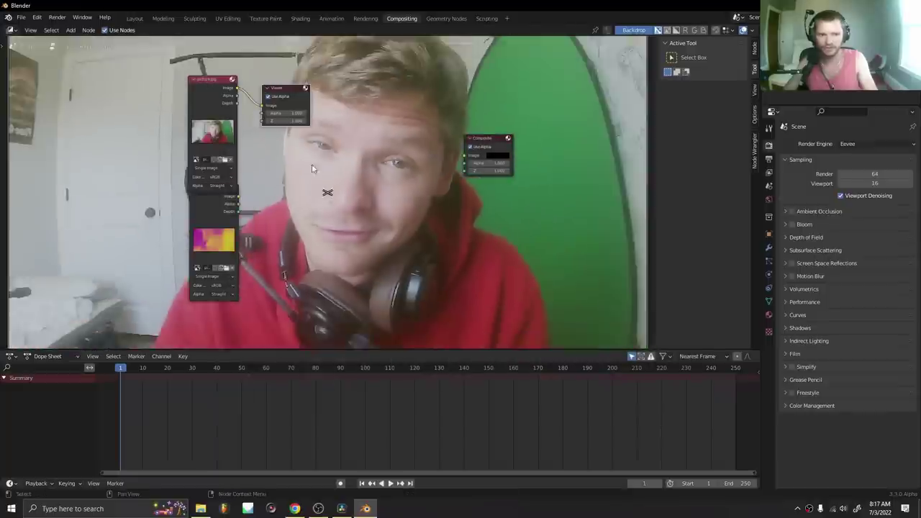
{"action": "left_click", "coordinate": [825, 412]}
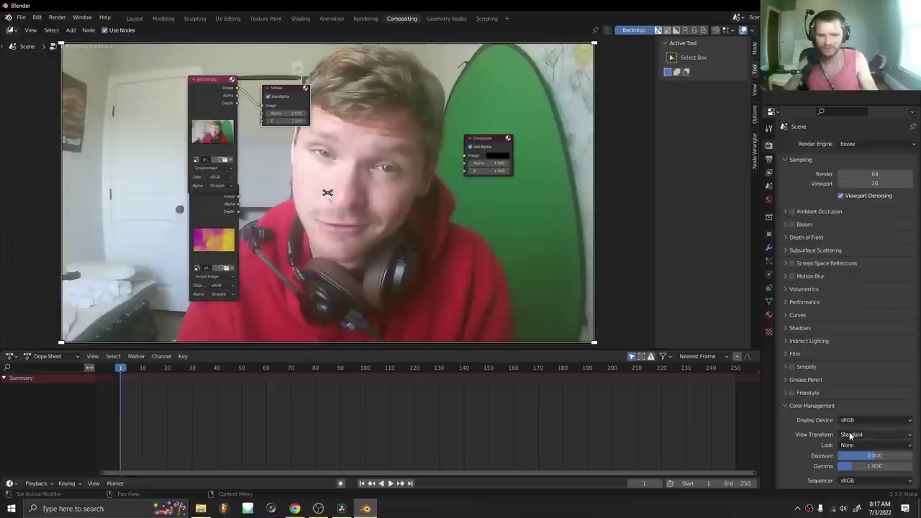
{"action": "left_click", "coordinate": [285, 95]}
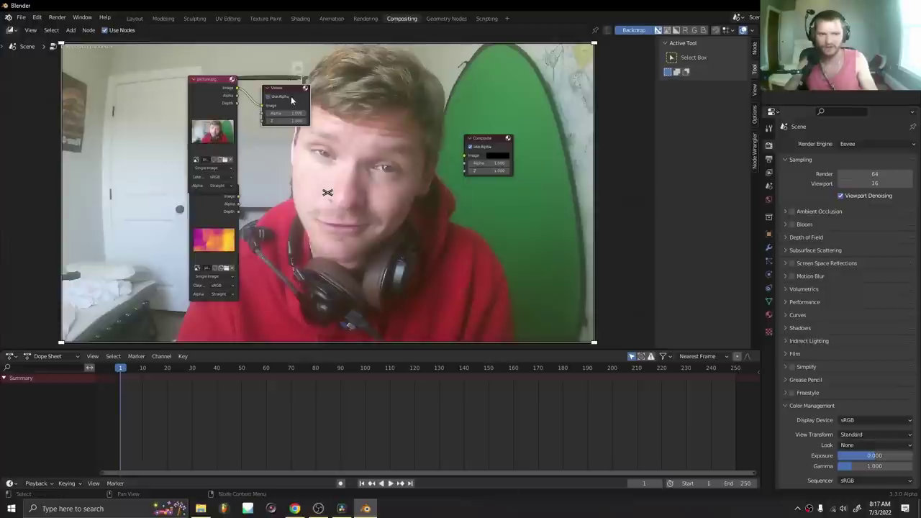
Preview the picture_1_depth node in the backdrop and delete the Viewer node
{"action": "left_click", "coordinate": [205, 218], "text": "ctrl+shift"}
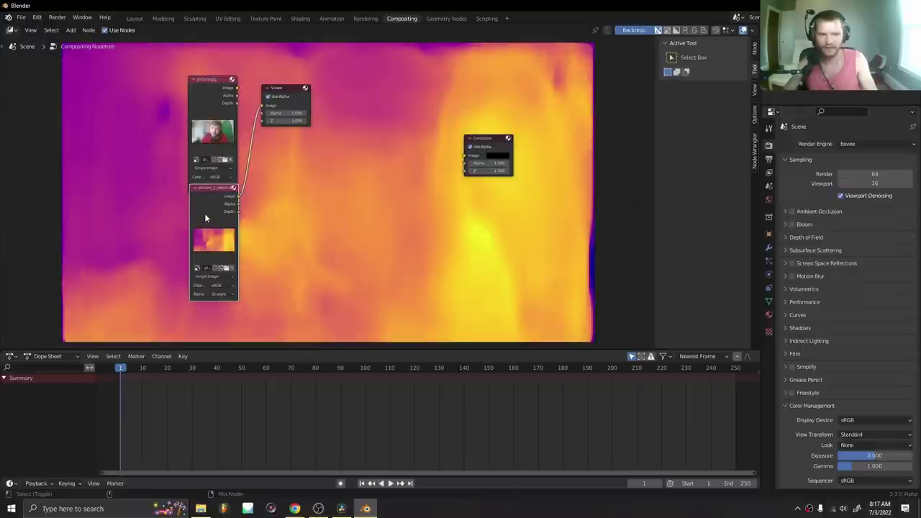
{"action": "left_click", "coordinate": [277, 88]}
{"action": "key", "text": "x"}
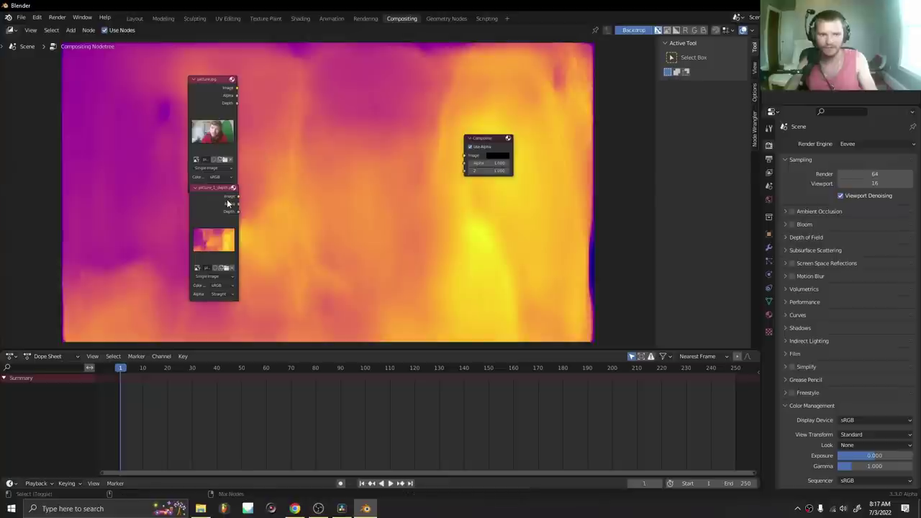
Preview the depth image through a Viewer node and insert an RGB to BW node between the two
{"action": "left_click", "coordinate": [228, 203], "text": "ctrl+shift"}
{"action": "left_click_drag", "start_coordinate": [275, 200], "coordinate": [423, 213]}
{"action": "key", "text": "shift+a"}
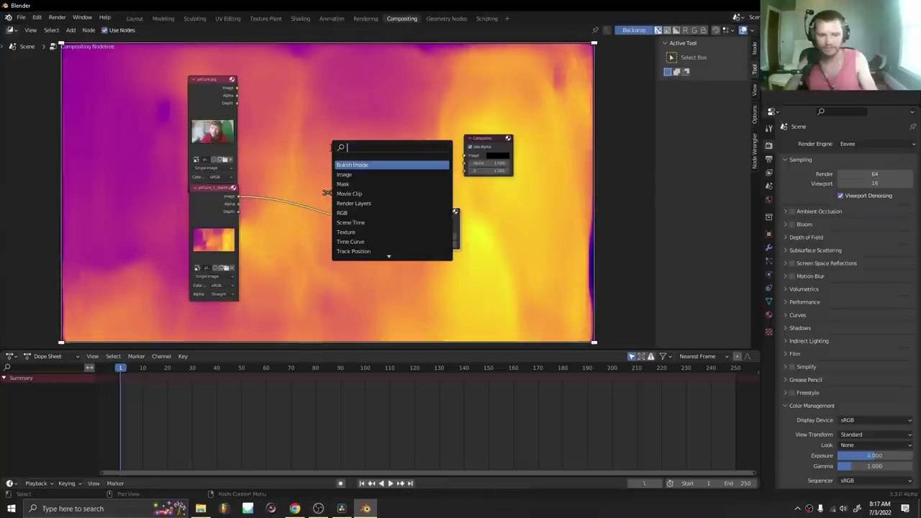
{"action": "type", "text": "rgb t"}
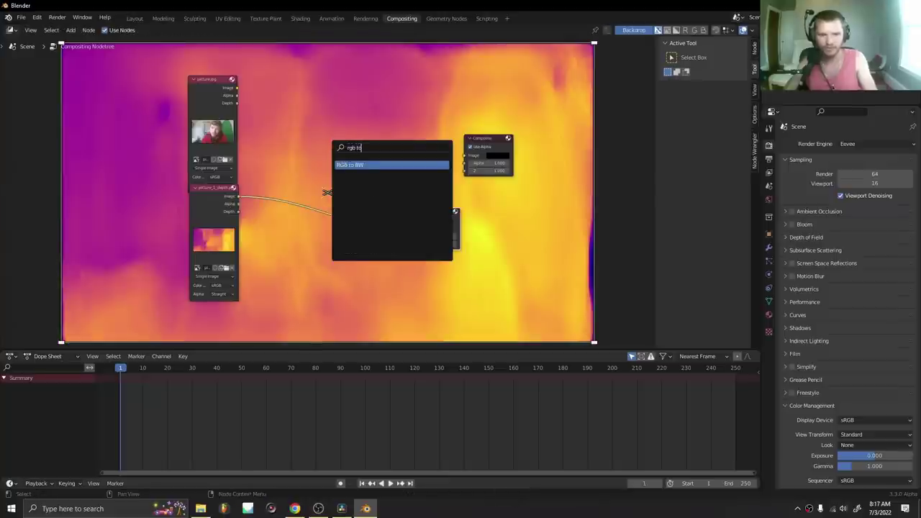
{"action": "type", "text": "o"}
{"action": "key", "text": "Return"}
{"action": "left_click", "coordinate": [281, 205]}
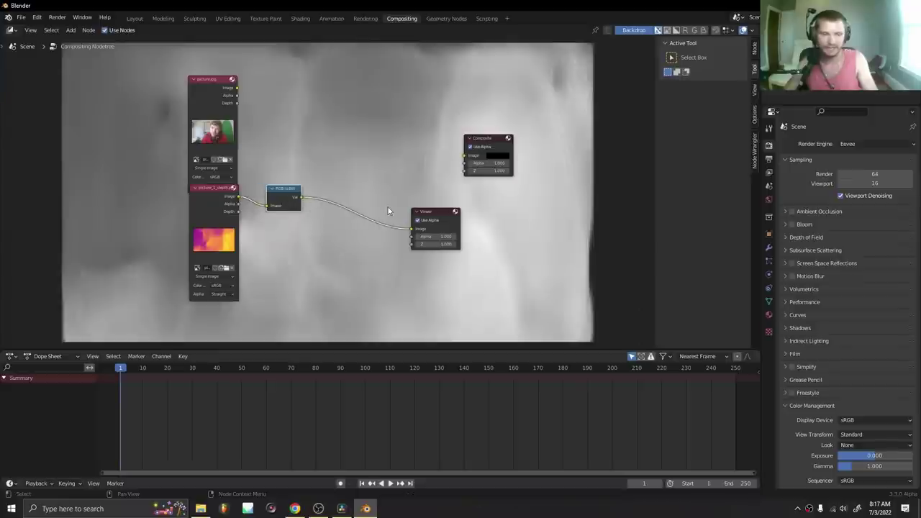
Insert a Normalize node between the RGB to BW and Viewer nodes
{"action": "left_click", "coordinate": [447, 219]}
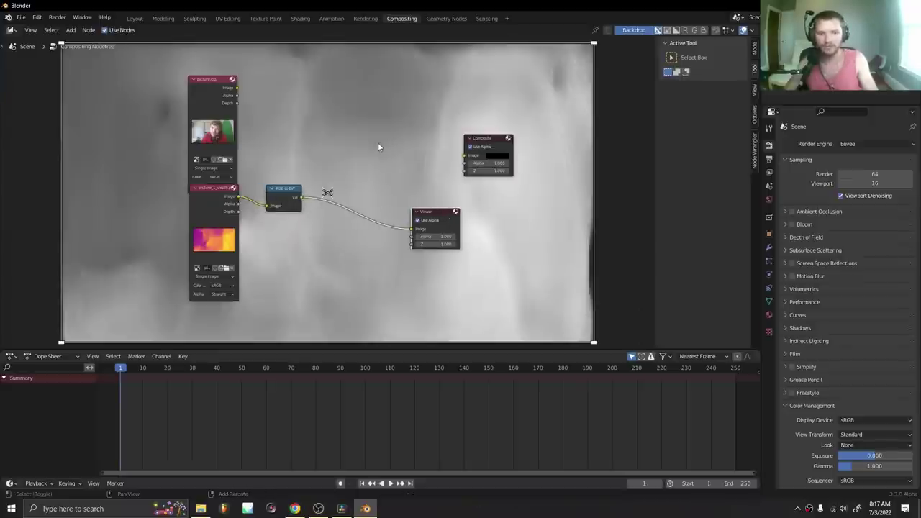
{"action": "key", "text": "shift+a"}
{"action": "type", "text": "norm"}
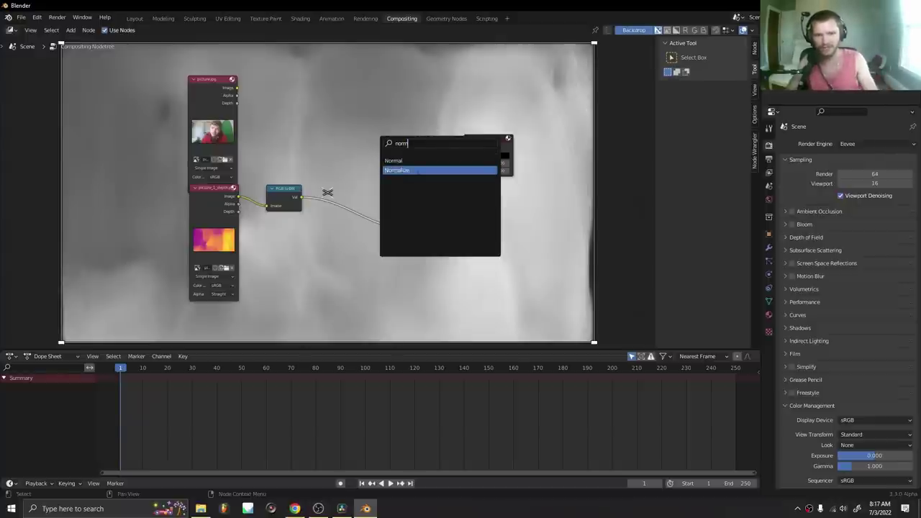
{"action": "left_click", "coordinate": [397, 169]}
{"action": "left_click", "coordinate": [348, 228]}
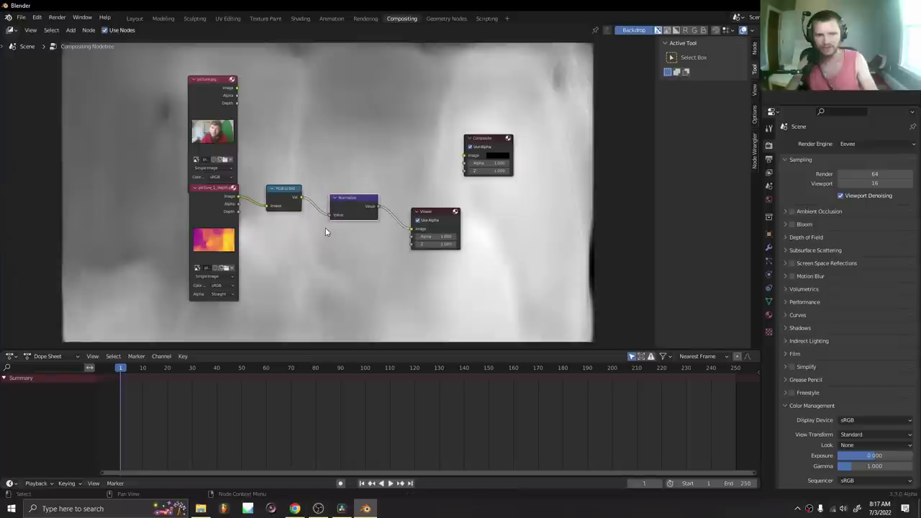
{"action": "left_click_drag", "start_coordinate": [365, 213], "coordinate": [361, 213]}
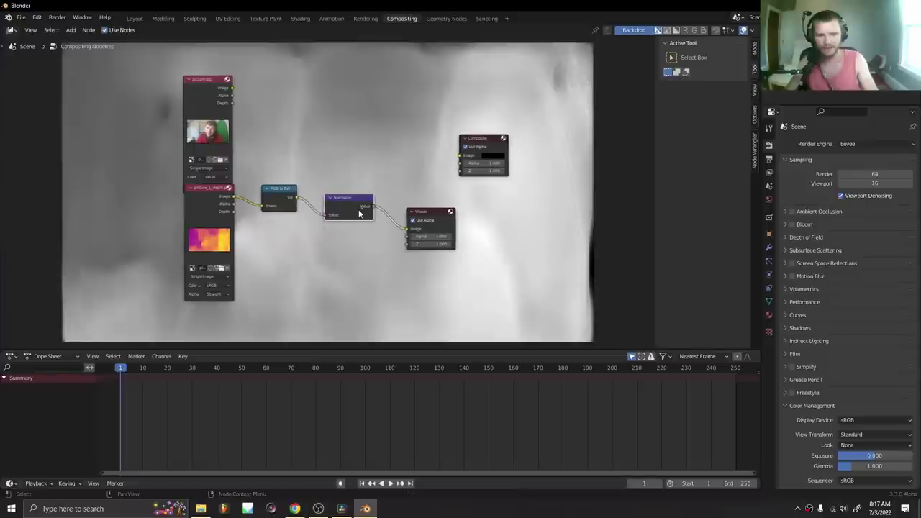
{"action": "scroll", "coordinate": [359, 213], "scroll_direction": "up", "scroll_amount": 1}
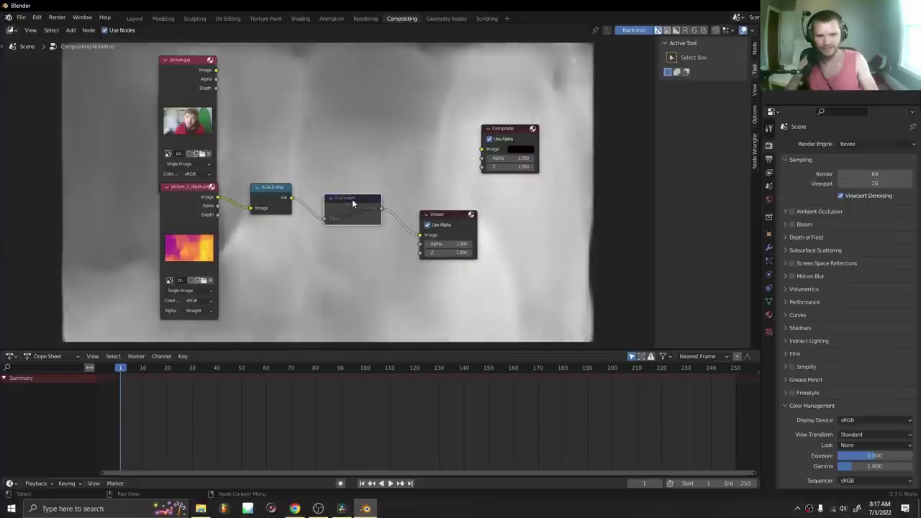
Delete the Viewer node and move the Composite and picture.jpg nodes to make room in the node tree
{"action": "left_click", "coordinate": [453, 216]}
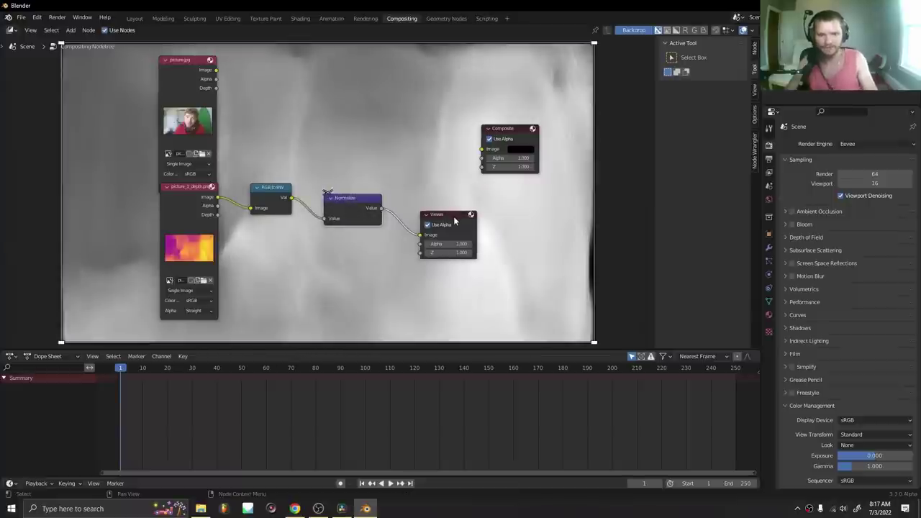
{"action": "key", "text": "x"}
{"action": "left_click_drag", "start_coordinate": [518, 202], "coordinate": [485, 253]}
{"action": "left_click_drag", "start_coordinate": [470, 183], "coordinate": [534, 183]}
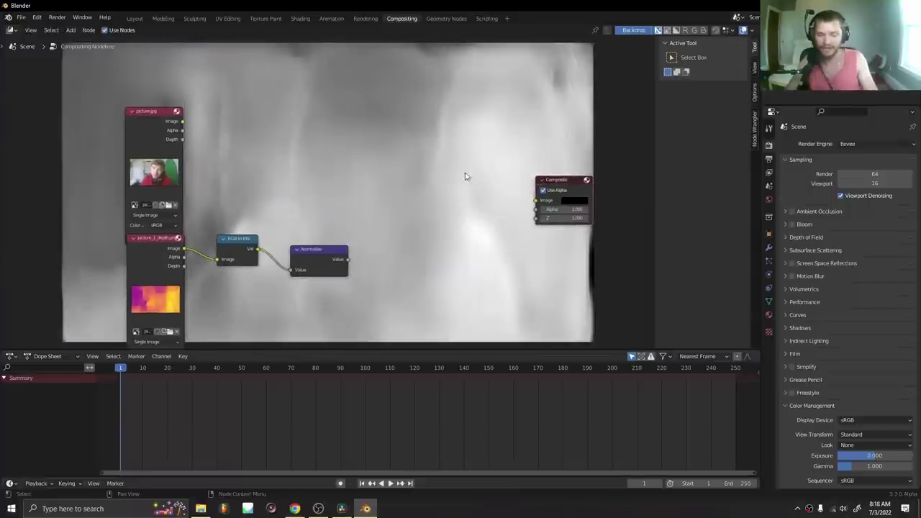
{"action": "left_click_drag", "start_coordinate": [273, 157], "coordinate": [266, 169]}
{"action": "left_click_drag", "start_coordinate": [153, 143], "coordinate": [166, 127]}
Add a Displace node between picture.jpg and Composite and connect the picture.jpg Image output to its Image input
{"action": "key", "text": "shift+a"}
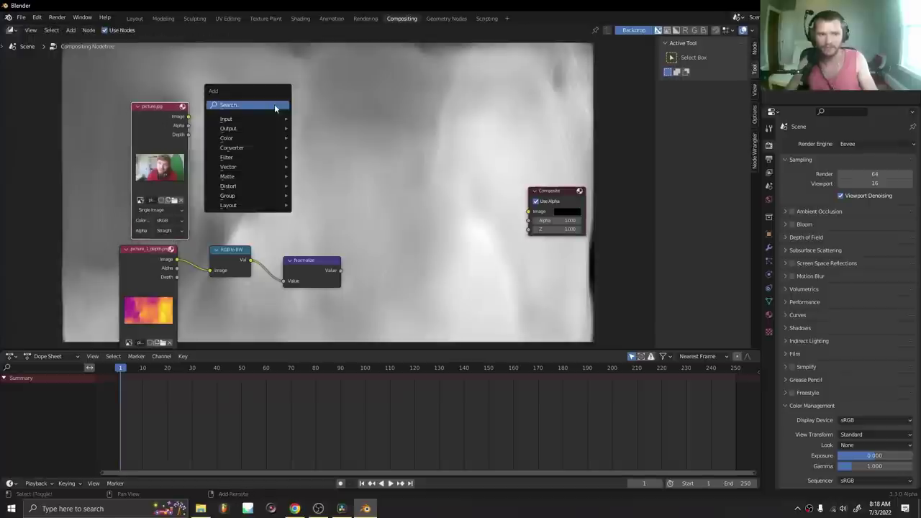
{"action": "left_click", "coordinate": [275, 105]}
{"action": "type", "text": "displace"}
{"action": "key", "text": "Return"}
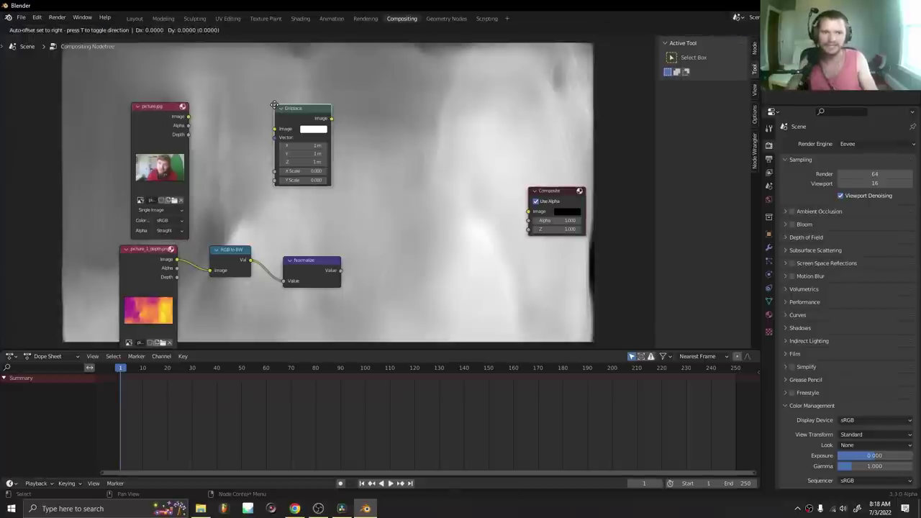
{"action": "left_click", "coordinate": [408, 113]}
{"action": "left_click_drag", "start_coordinate": [148, 108], "coordinate": [413, 114]}
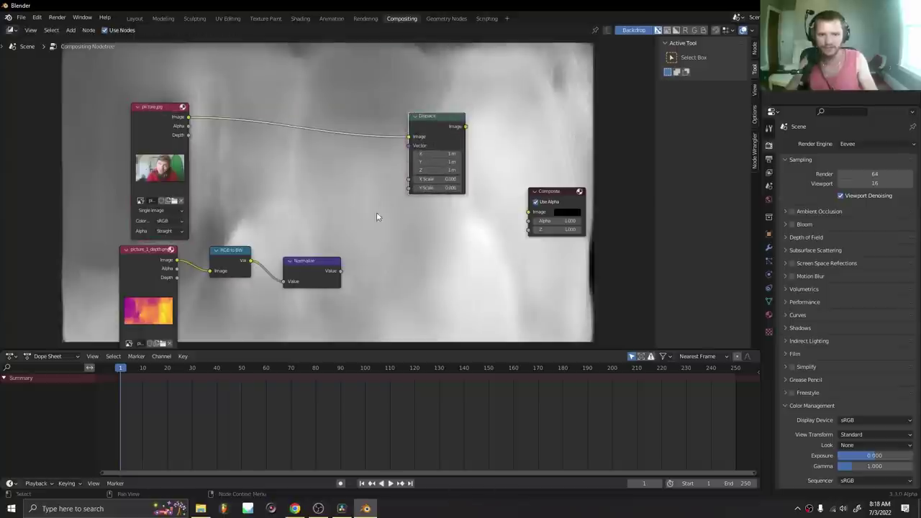
Connect the Normalize output to Displace's X Scale and Y Scale, and preview Displace through a Viewer node placed farther from it
{"action": "mouse_move", "coordinate": [341, 278]}
{"action": "left_mouse_down"}
{"action": "mouse_move", "coordinate": [415, 179]}
{"action": "mouse_move", "coordinate": [341, 283]}
{"action": "mouse_move", "coordinate": [341, 271]}
{"action": "left_mouse_up"}
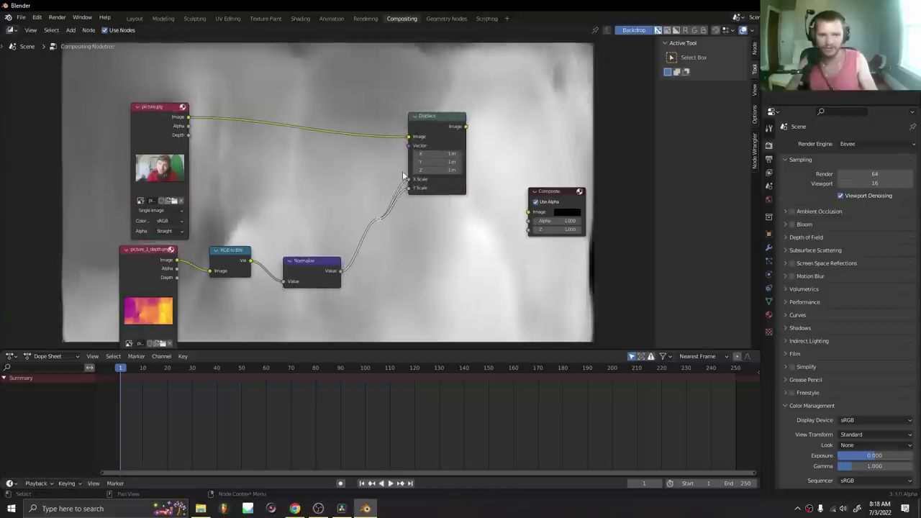
{"action": "left_click_drag", "start_coordinate": [458, 119], "coordinate": [473, 139]}
{"action": "left_click", "coordinate": [473, 139], "text": "ctrl+shift"}
{"action": "left_click_drag", "start_coordinate": [620, 255], "coordinate": [524, 256]}
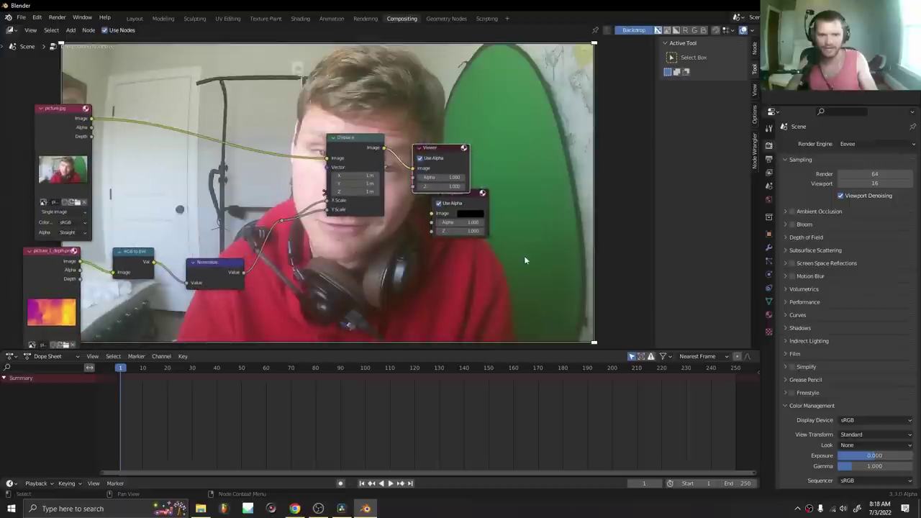
{"action": "left_click_drag", "start_coordinate": [465, 150], "coordinate": [554, 152]}
Mute and unmute the Displace node to compare the picture with and without displacement
{"action": "left_click", "coordinate": [360, 138]}
{"action": "key", "text": "m"}
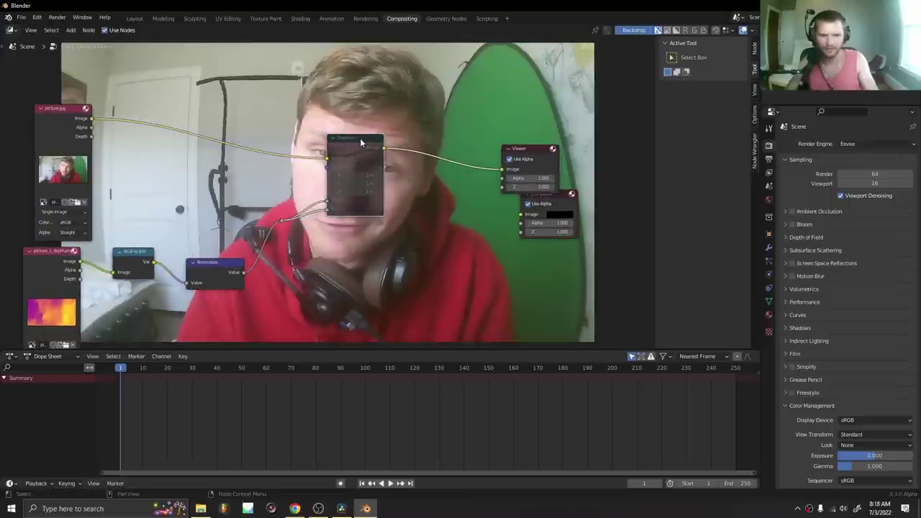
{"action": "key", "text": "m"}
{"action": "key", "text": "m"}
{"action": "key", "text": "m"}
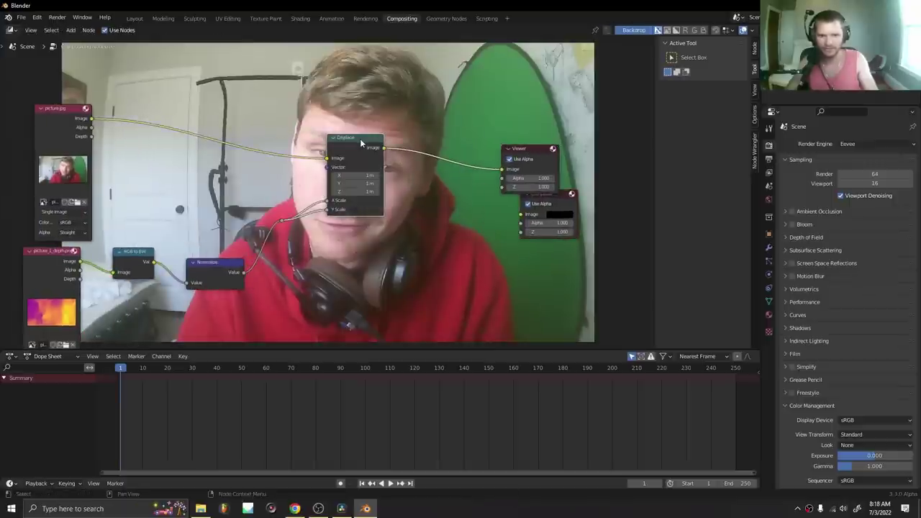
Set the Displace vector's Y and Z to 0 m and space out the nodes to leave room after Normalize
{"action": "left_click_drag", "start_coordinate": [278, 195], "coordinate": [306, 188]}
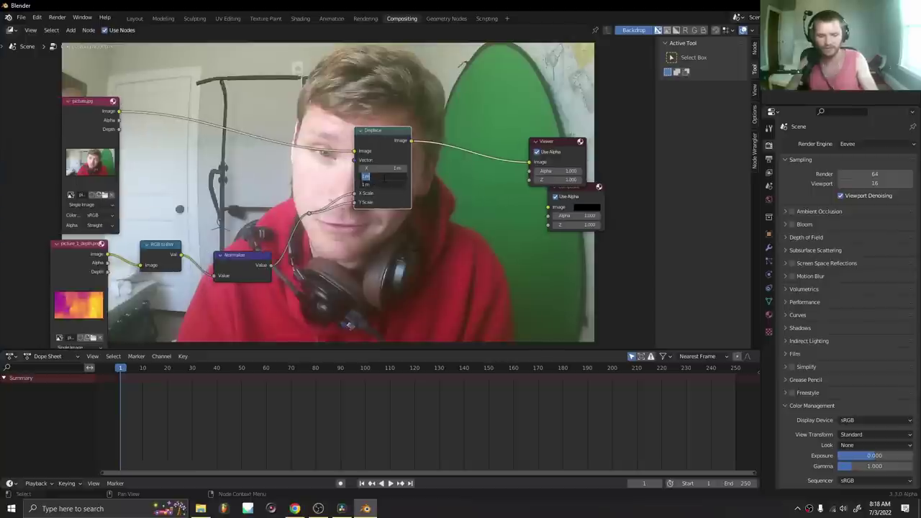
{"action": "left_click_drag", "start_coordinate": [231, 249], "coordinate": [370, 230]}
{"action": "left_click_drag", "start_coordinate": [133, 283], "coordinate": [401, 242]}
{"action": "left_click_drag", "start_coordinate": [400, 239], "coordinate": [210, 267]}
Insert a Math node after Normalize, set it to Multiply, and enter a value of 30
{"action": "key", "text": "shift+a"}
{"action": "type", "text": "mat"}
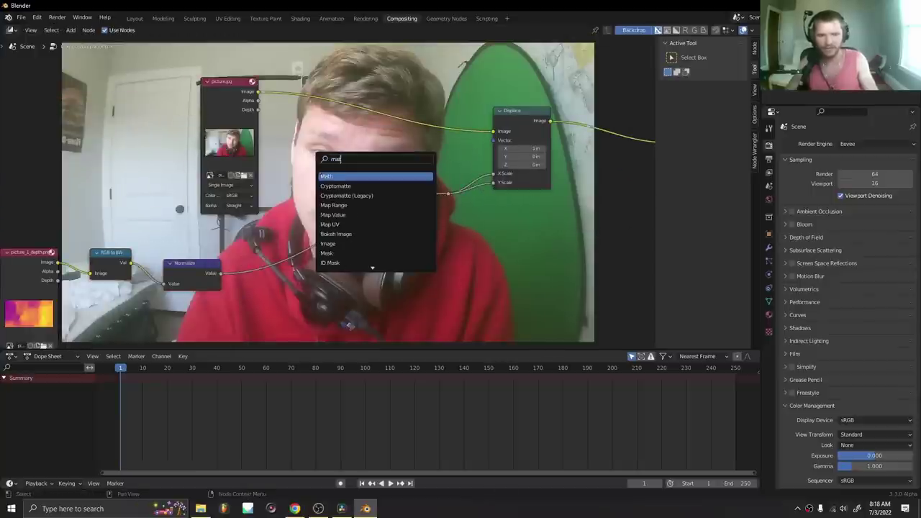
{"action": "key", "text": "Return"}
{"action": "left_click", "coordinate": [299, 234]}
{"action": "left_click", "coordinate": [304, 239]}
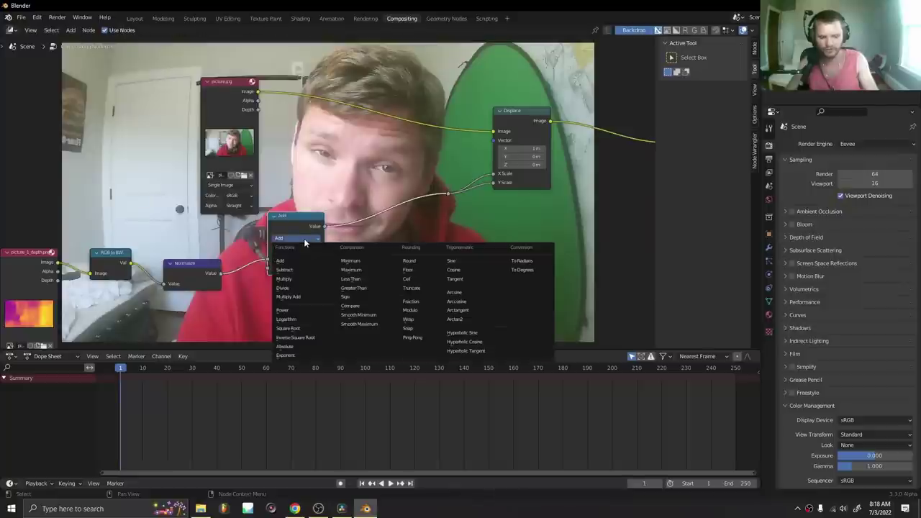
{"action": "left_click", "coordinate": [322, 282]}
{"action": "left_click", "coordinate": [304, 268]}
{"action": "type", "text": "3"}
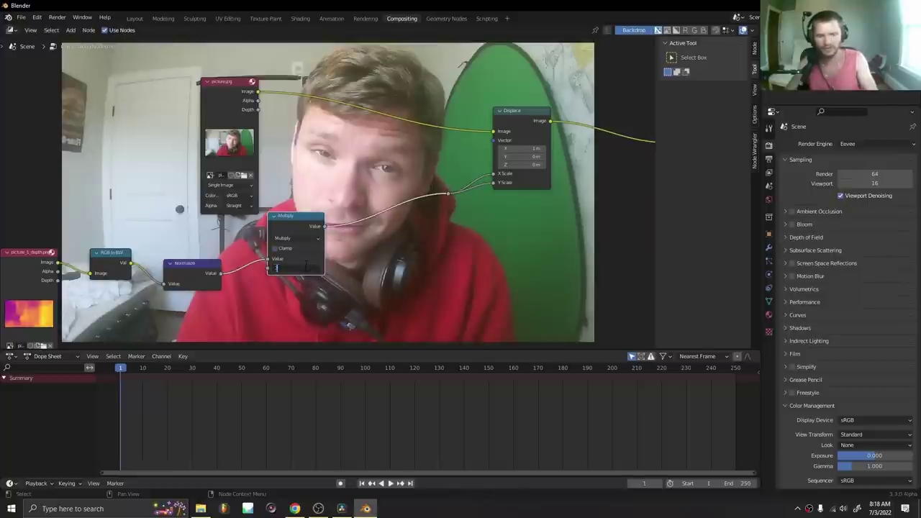
{"action": "type", "text": "0"}
{"action": "key", "text": "Return"}
{"action": "left_click_drag", "start_coordinate": [463, 166], "coordinate": [392, 141]}
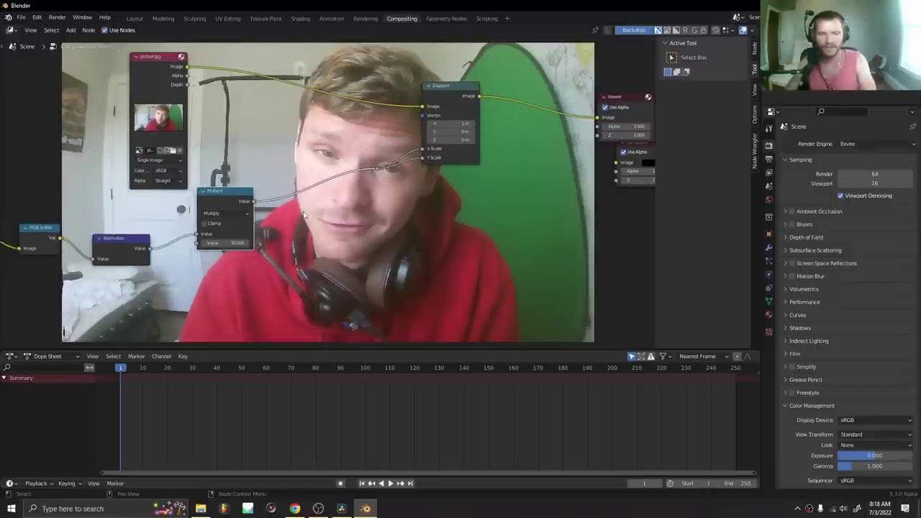
Try a Multiply value of 200 and undo the change
{"action": "left_click", "coordinate": [228, 243]}
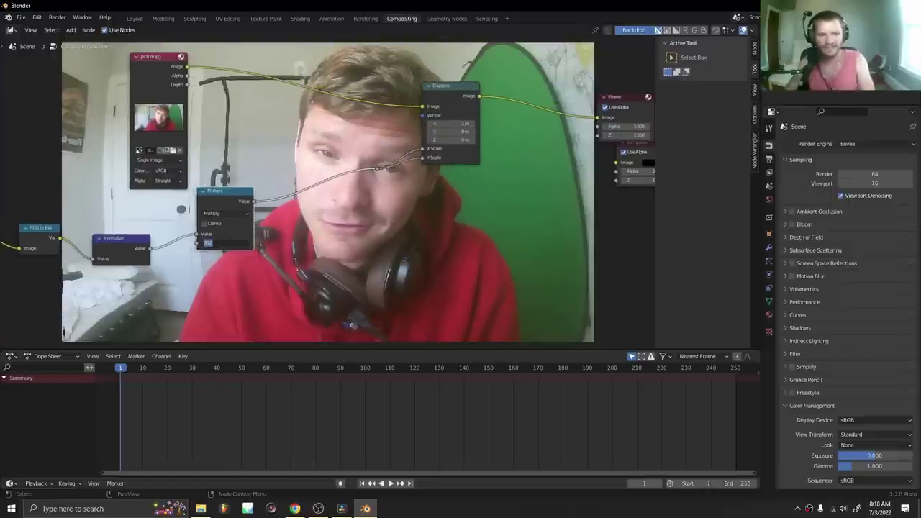
{"action": "left_click", "coordinate": [251, 261]}
{"action": "left_click", "coordinate": [221, 244]}
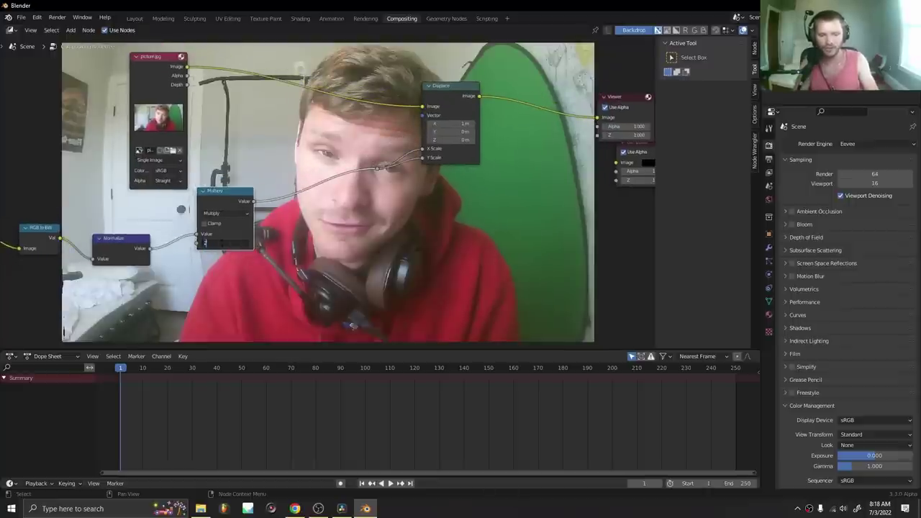
{"action": "key", "text": "Return"}
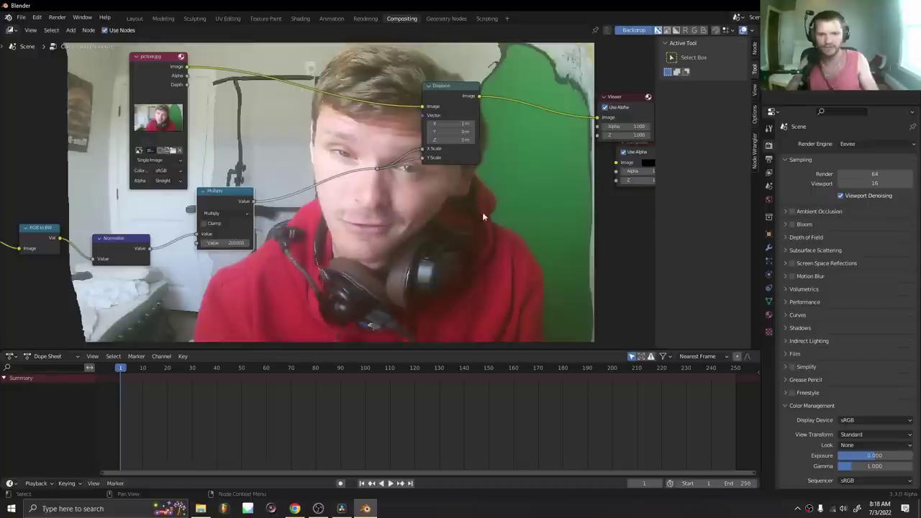
{"action": "left_click_drag", "start_coordinate": [482, 213], "coordinate": [472, 194]}
{"action": "left_click_drag", "start_coordinate": [486, 229], "coordinate": [442, 150]}
{"action": "key", "text": "ctrl+z"}
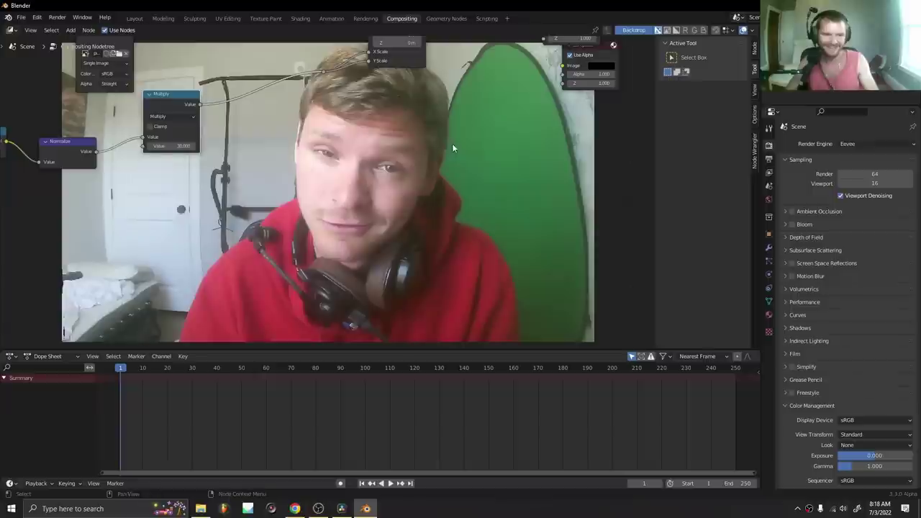
Try the Displace vector's X at 0 m and at 1 m to compare the horizontal shift
{"action": "left_click_drag", "start_coordinate": [297, 145], "coordinate": [340, 198]}
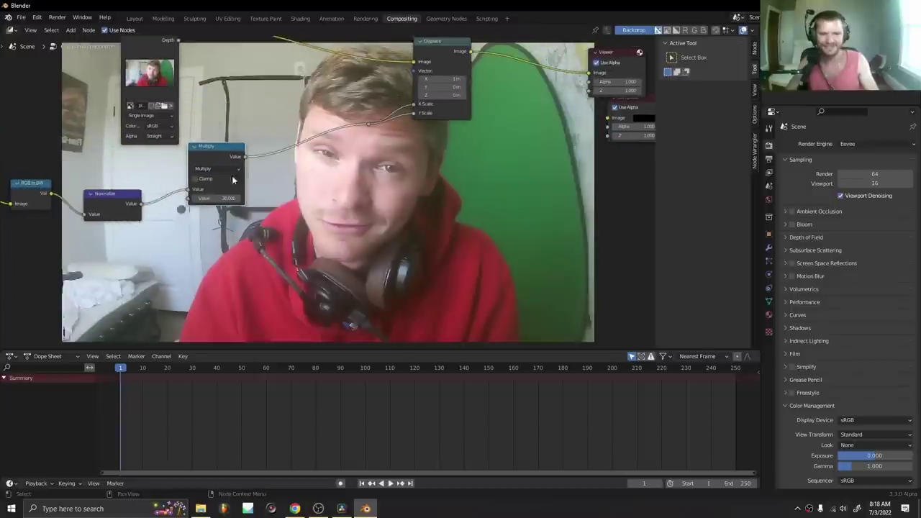
{"action": "left_click", "coordinate": [447, 80]}
{"action": "key", "text": "Return"}
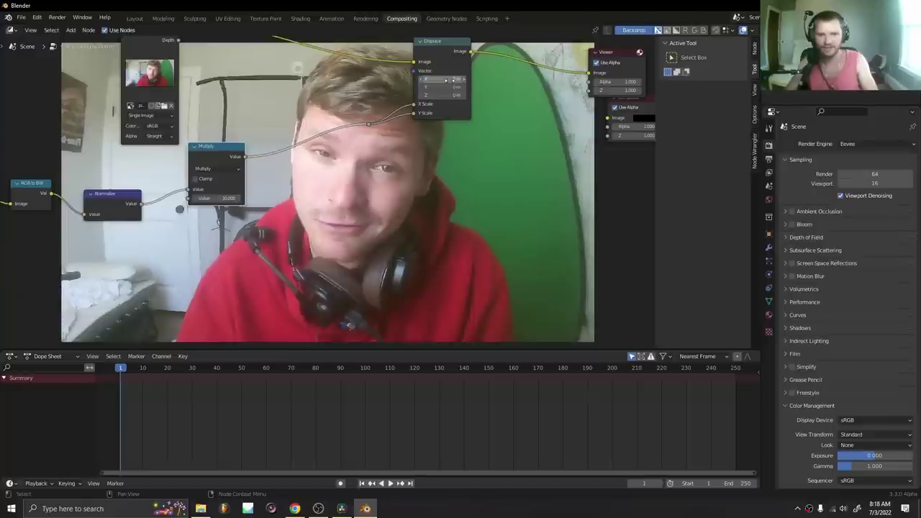
{"action": "left_click_drag", "start_coordinate": [451, 80], "coordinate": [470, 80]}
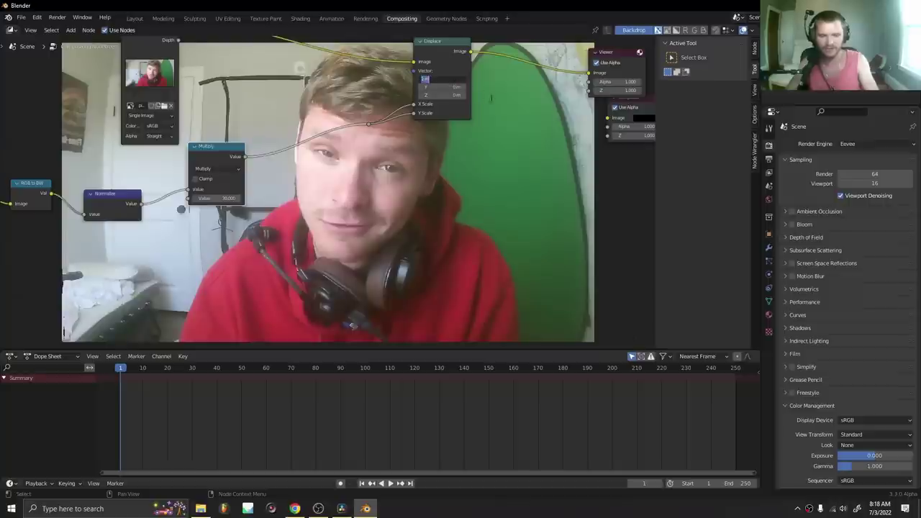
{"action": "key", "text": "Return"}
Try a larger positive X value and a value of -2 m in the Displace vector
{"action": "left_click", "coordinate": [457, 81]}
{"action": "type", "text": "3"}
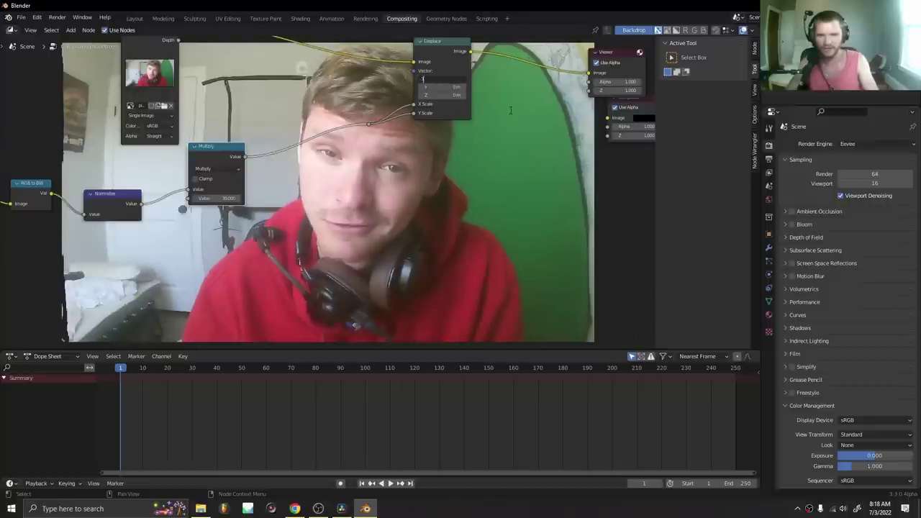
{"action": "key", "text": "Return"}
{"action": "left_click", "coordinate": [464, 81]}
{"action": "type", "text": "-2"}
{"action": "key", "text": "Return"}
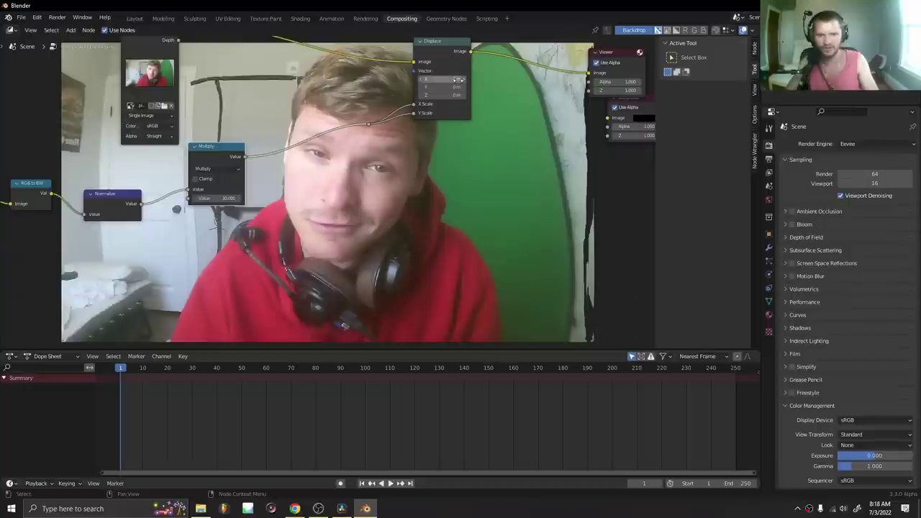
Set the Displace vector's X to 0 m
{"action": "left_click", "coordinate": [460, 80]}
{"action": "type", "text": "0"}
{"action": "key", "text": "Return"}
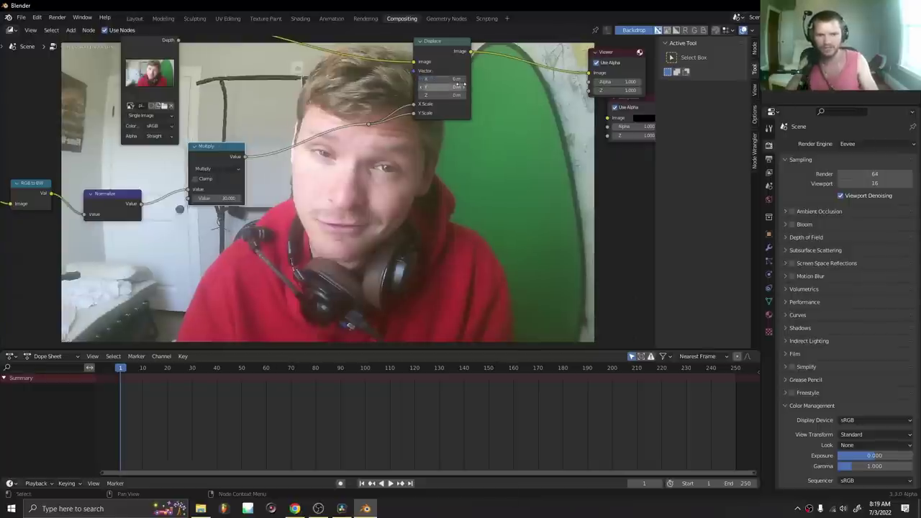
Try the Displace vector's Y at 1 m and return it to 0 m
{"action": "left_click", "coordinate": [462, 87]}
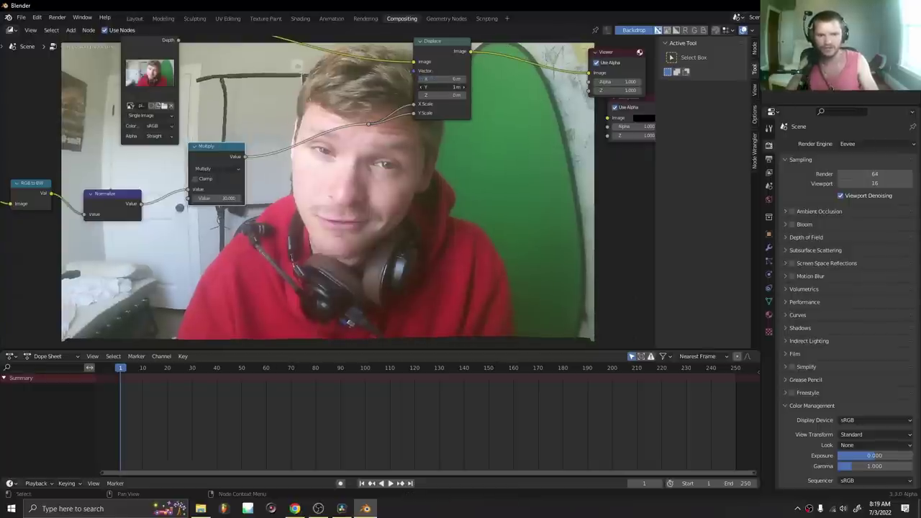
{"action": "left_click", "coordinate": [464, 87]}
{"action": "right_click", "coordinate": [447, 87]}
Try changing the Displace vector's Z value
{"action": "left_click_drag", "start_coordinate": [447, 96], "coordinate": [456, 95]}
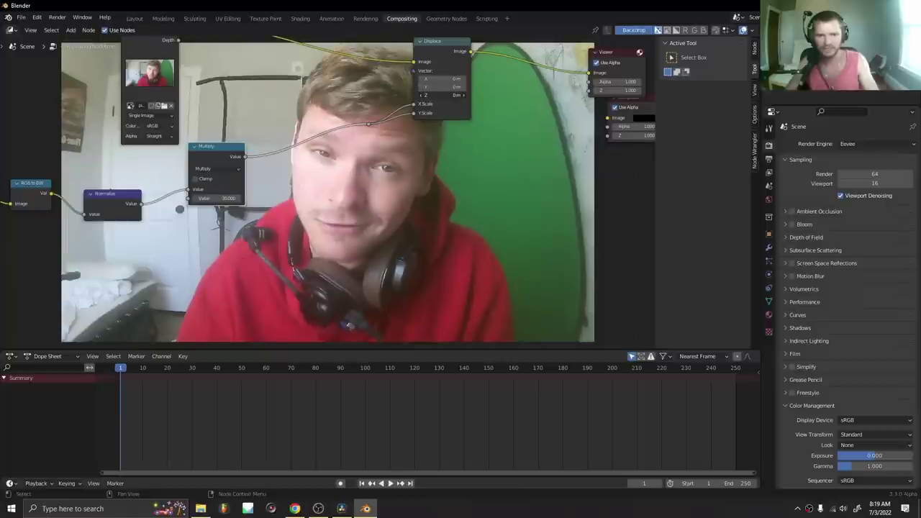
{"action": "left_click", "coordinate": [421, 95]}
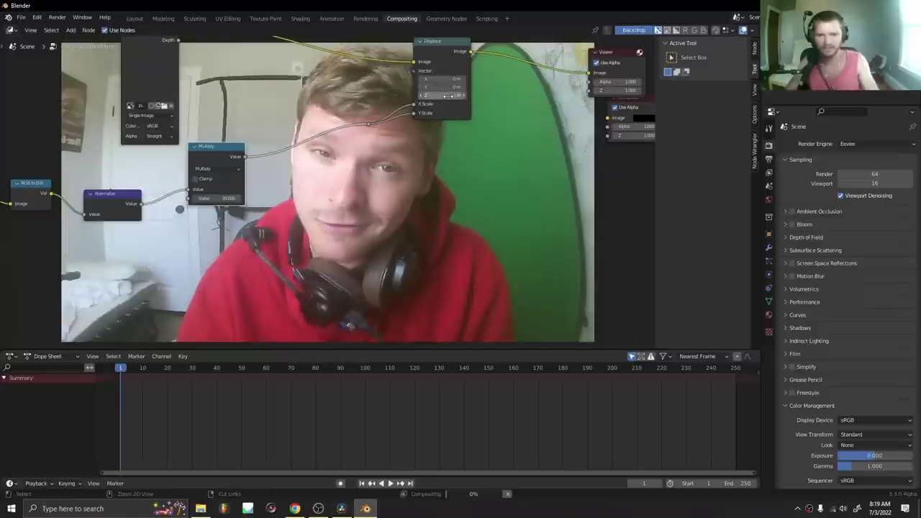